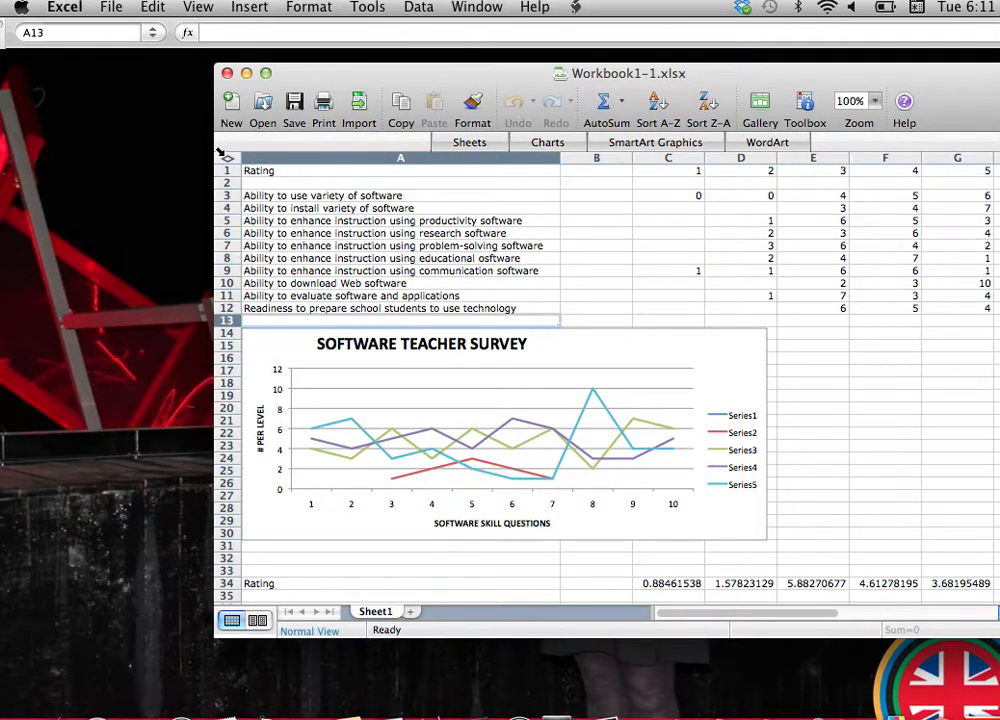
Close the finished survey workbook and open the Software Questionnaire screenshot in Preview, shrunk and placed along the desktop's right side.
left_click(227, 74)
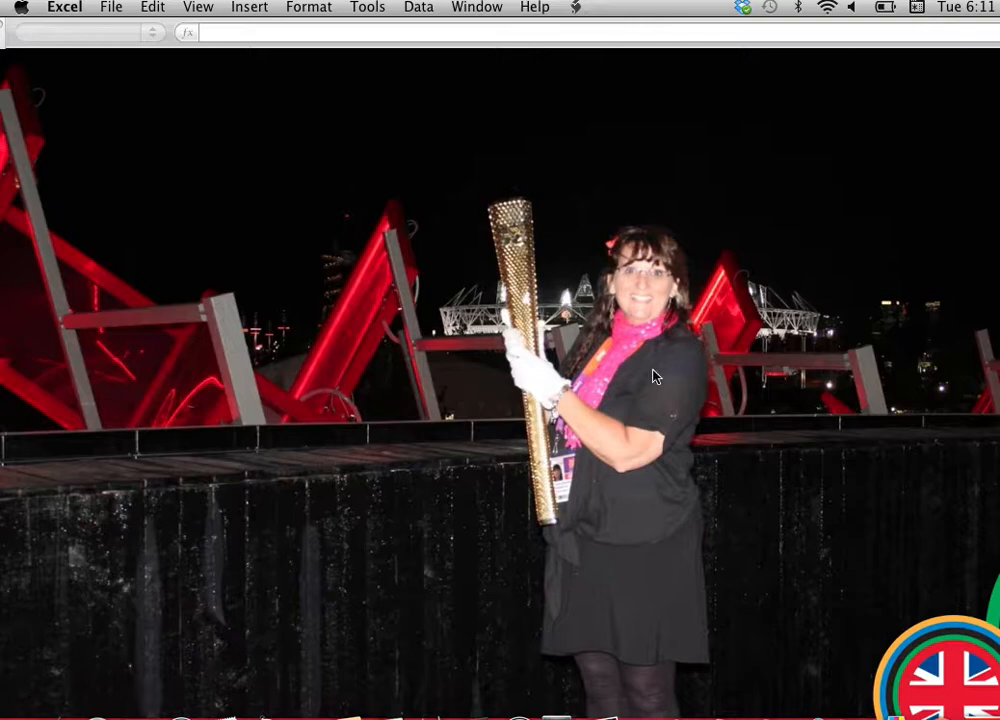
double_click(995, 400)
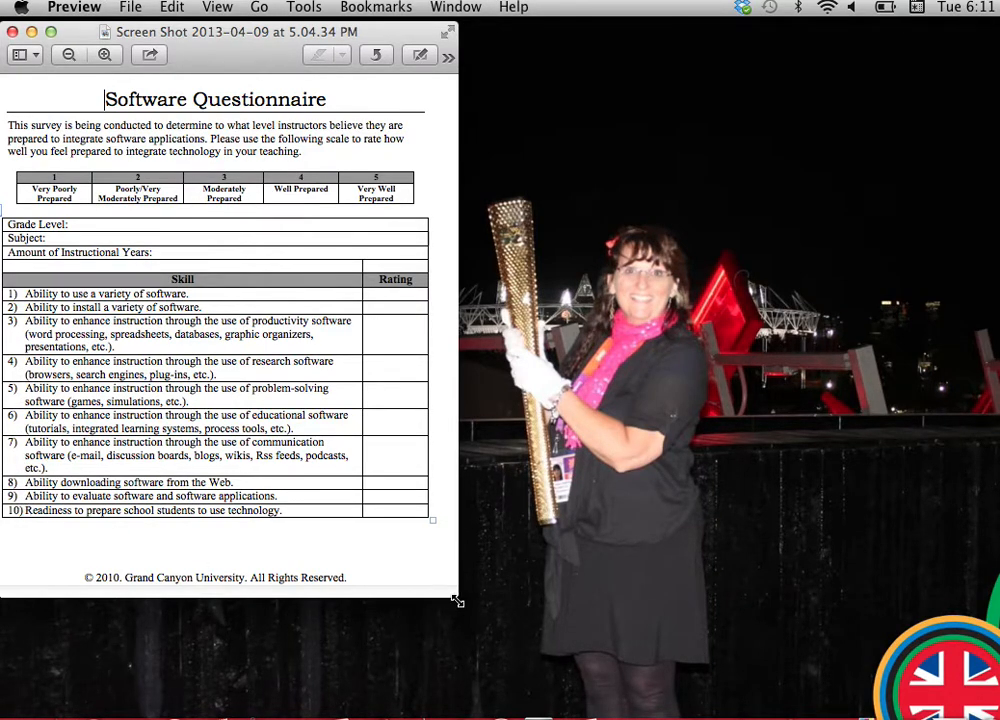
left_click_drag(457, 597, 321, 462)
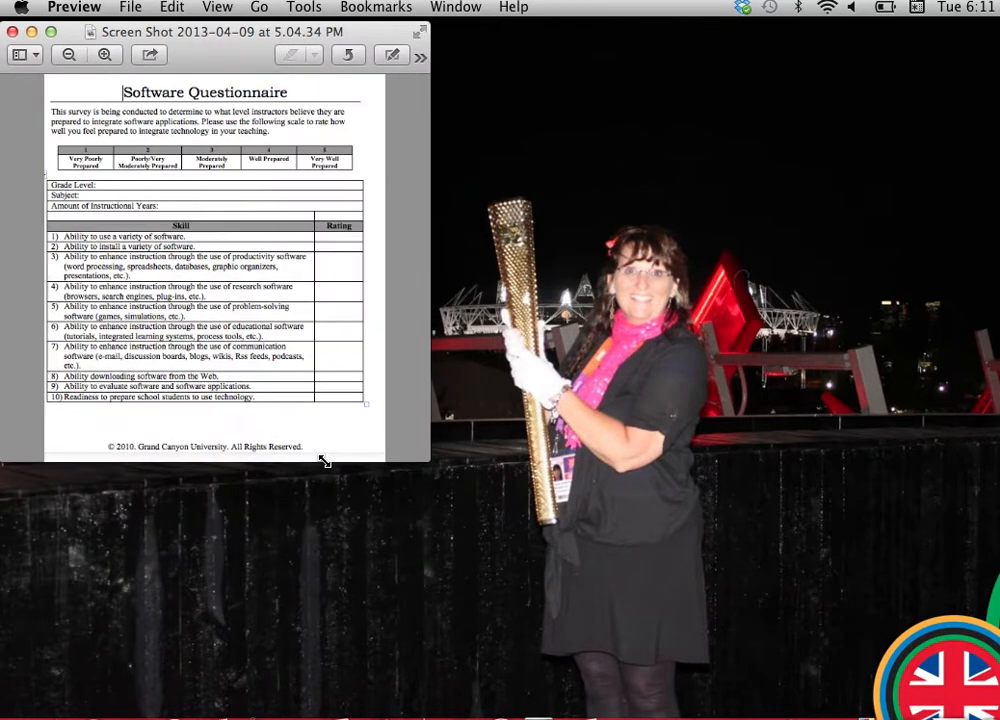
left_click_drag(192, 62, 878, 45)
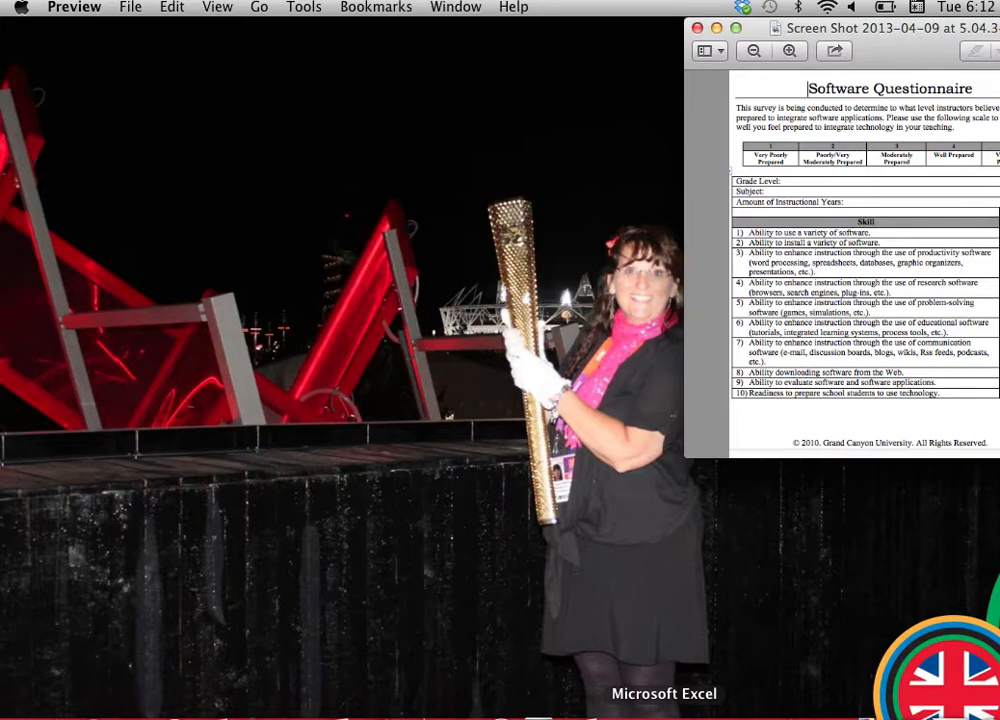
Switch to Excel with a blank workbook in Normal View, its window resized and placed beside the questionnaire.
left_click(664, 712)
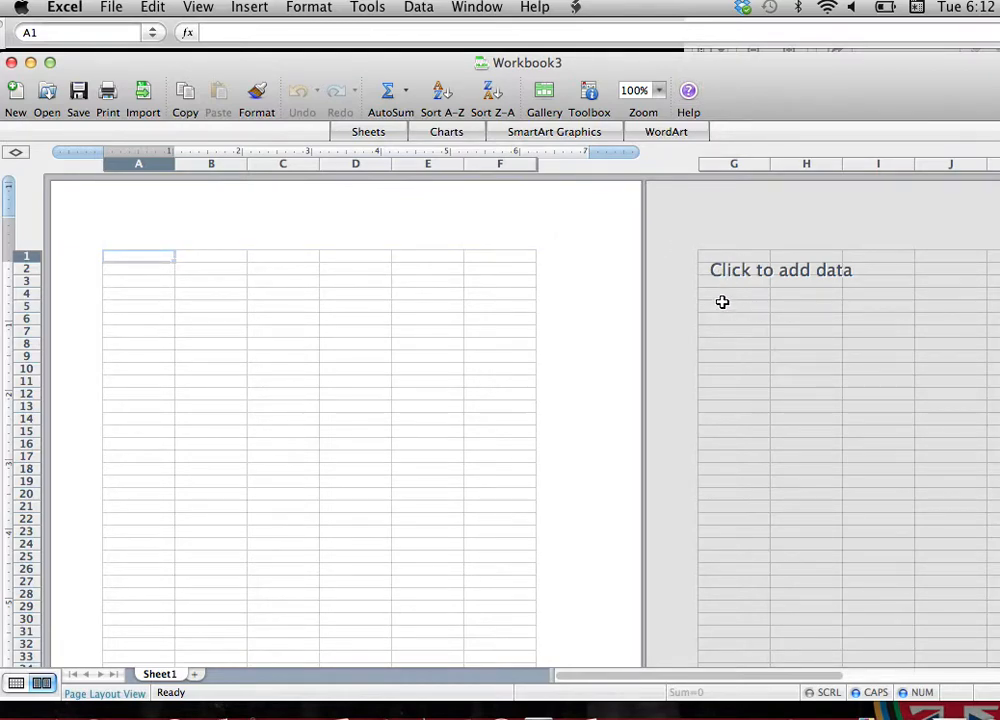
left_click_drag(656, 67, 498, 48)
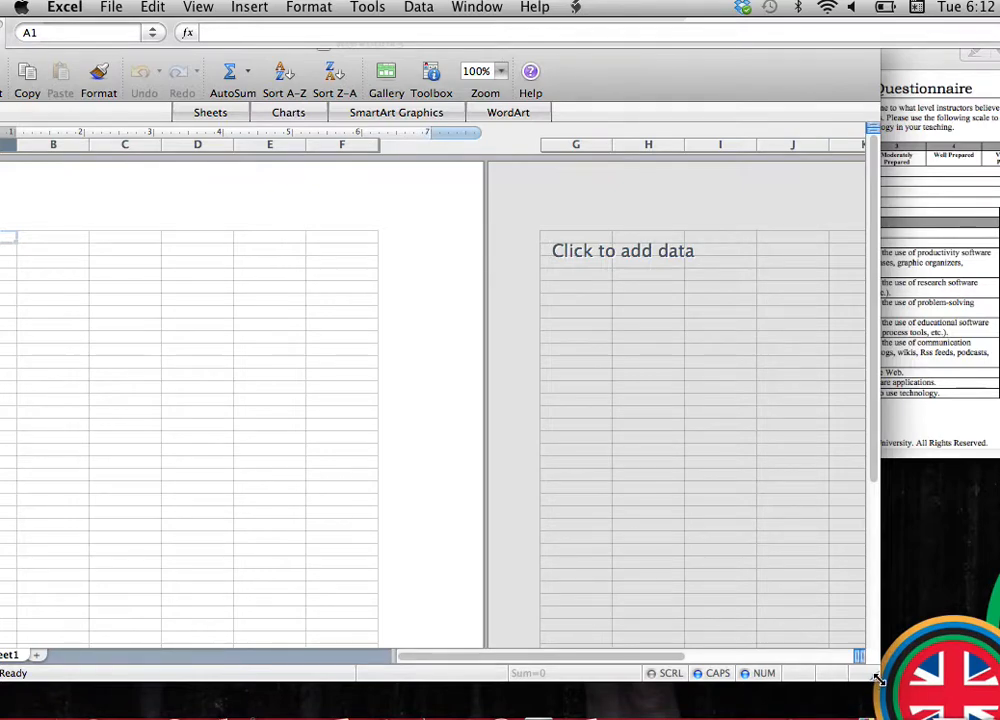
left_click_drag(866, 656, 733, 619)
left_click_drag(354, 49, 523, 46)
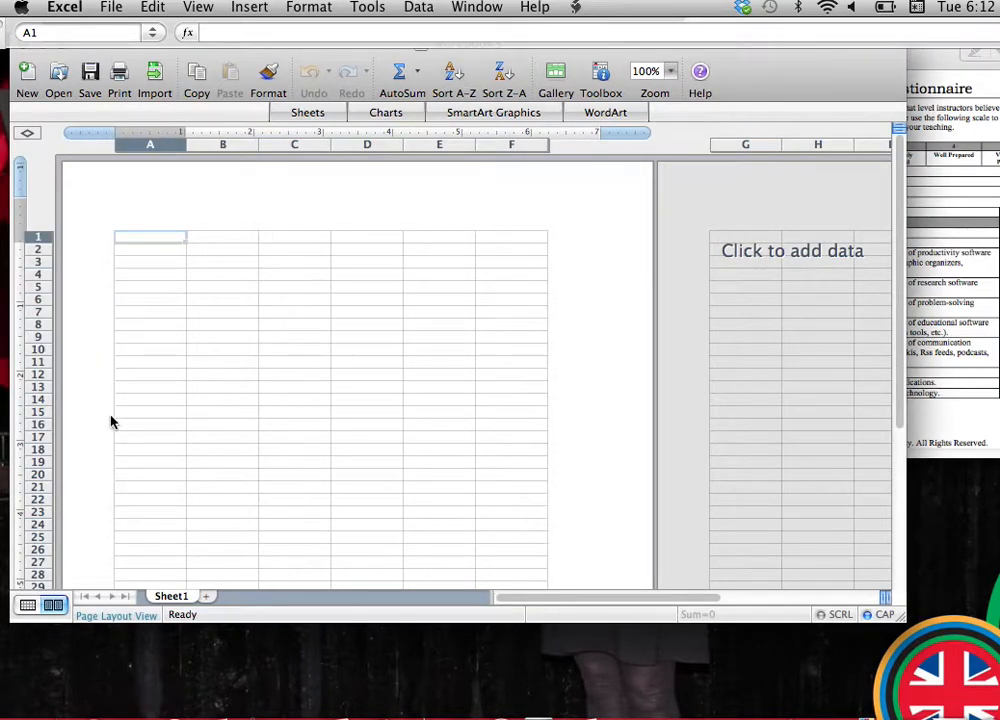
left_click(27, 606)
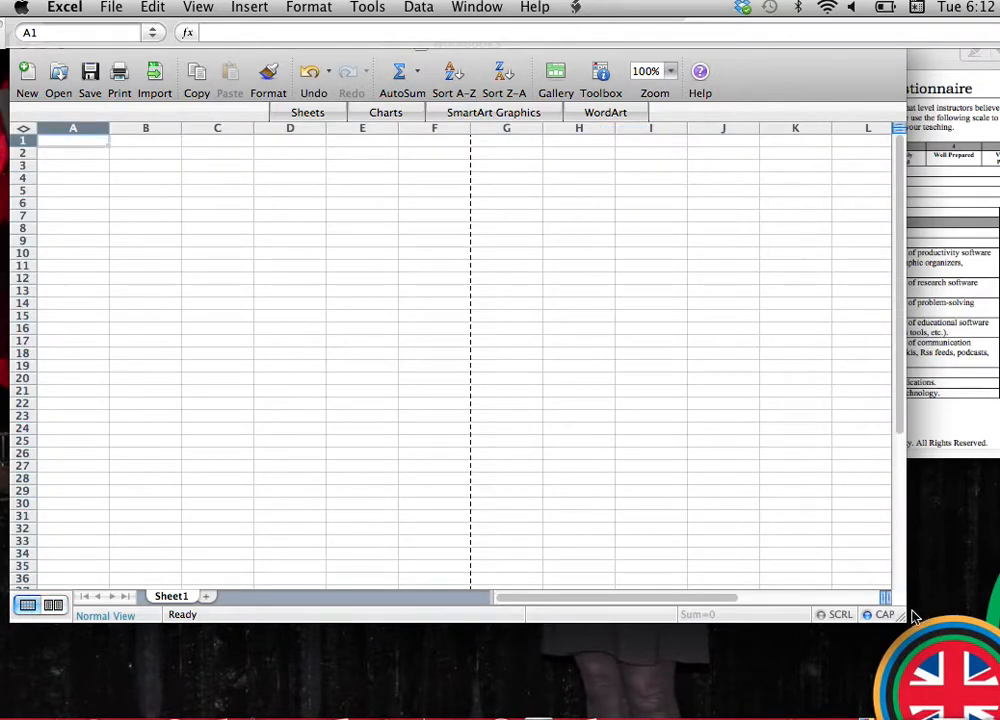
left_click_drag(903, 619, 694, 631)
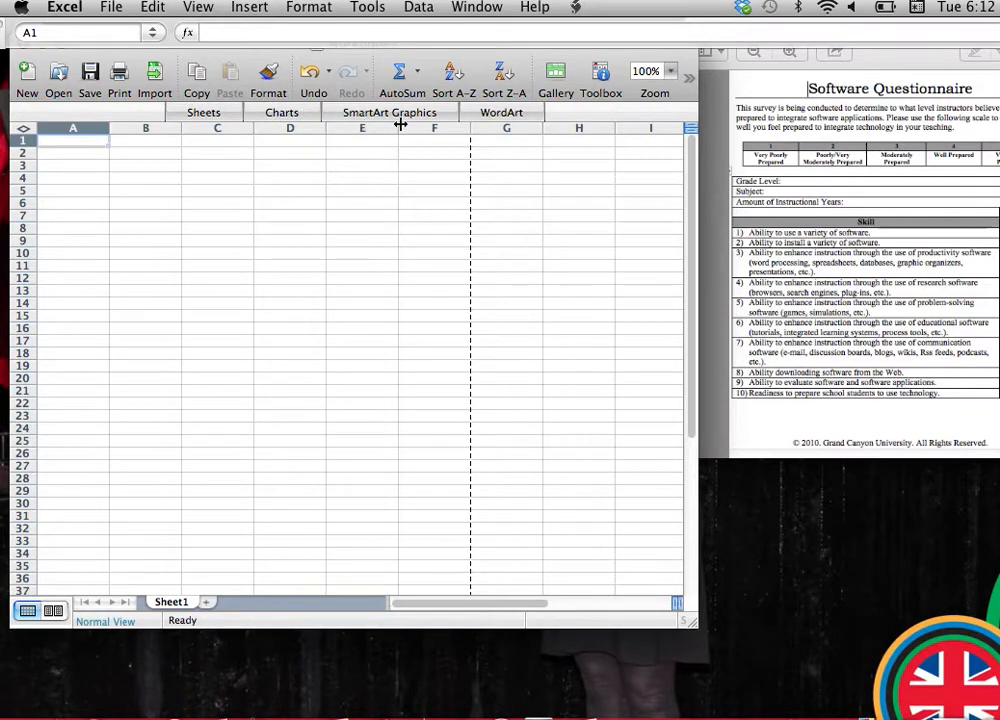
mouse_move(422, 60)
left_mouse_down()
mouse_move(422, 103)
mouse_move(418, 77)
mouse_move(410, 79)
left_mouse_up()
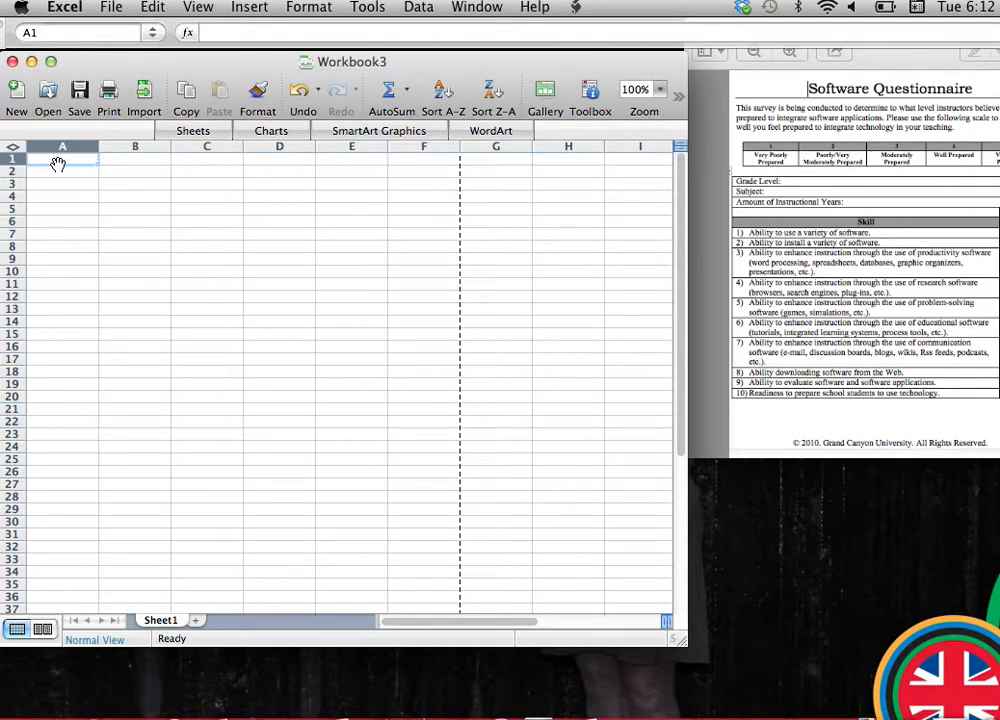
Enter RATING in A1 and ABILITY TO USE VARIETY OF SOFTWARE in A3, and auto-fit column A to the text.
type("RATING")
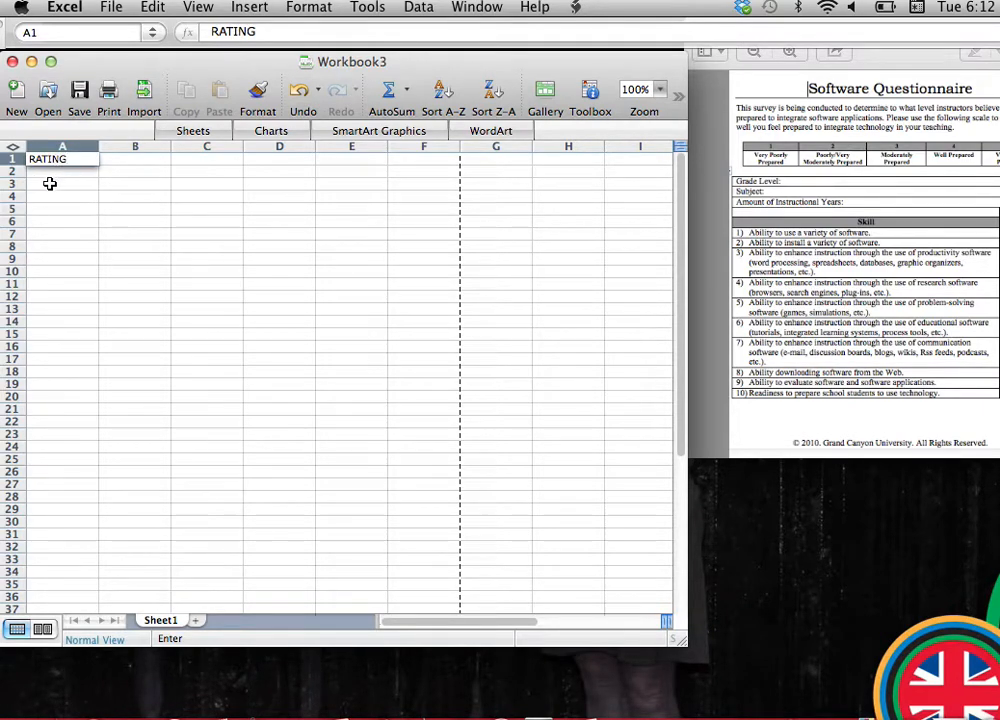
left_click(43, 188)
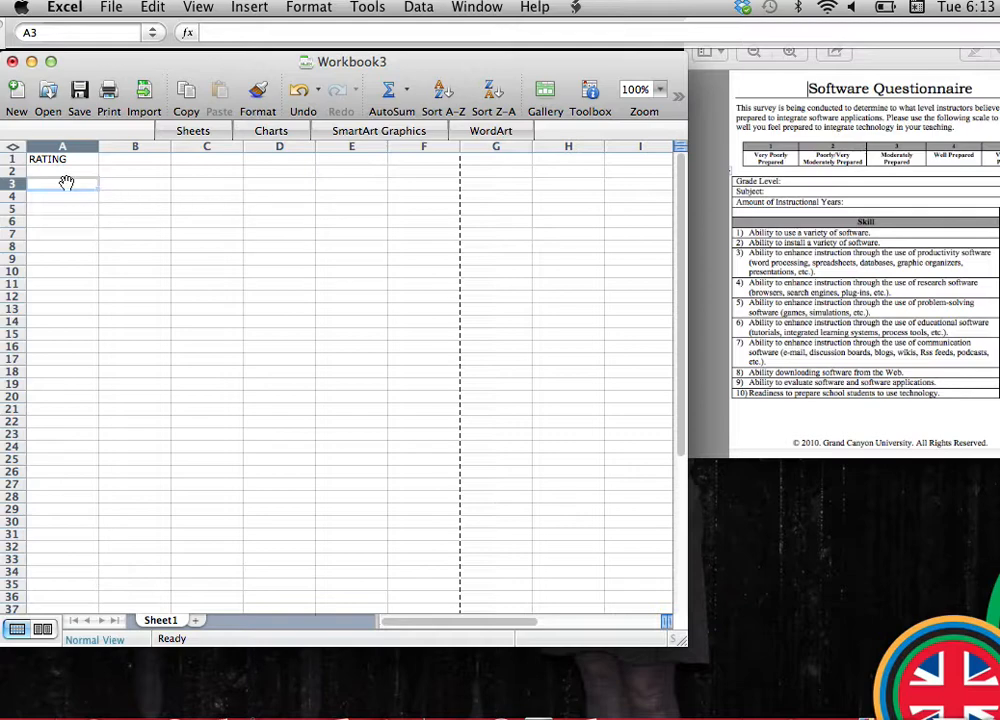
type("ABILITY")
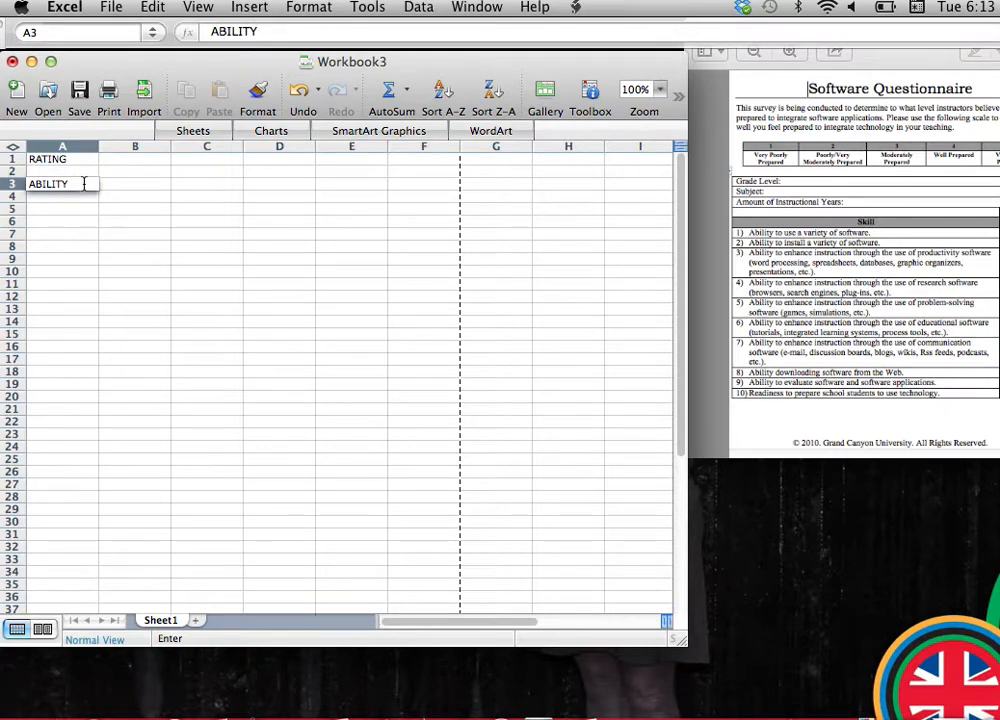
type(" TO USE VARIETY OF")
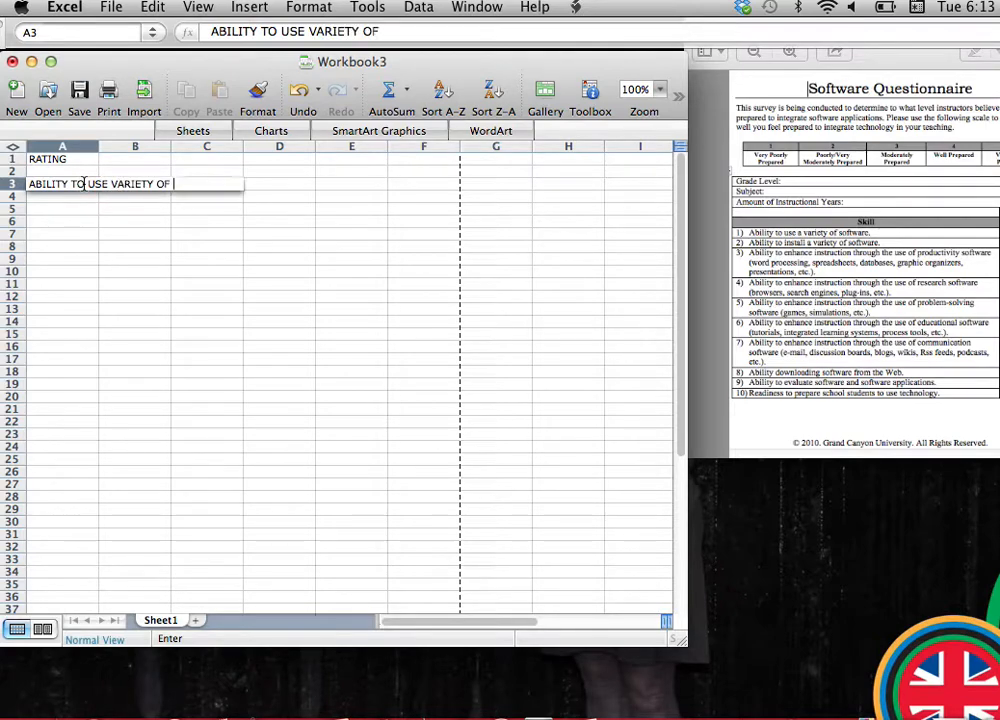
type(" SOFTWARE")
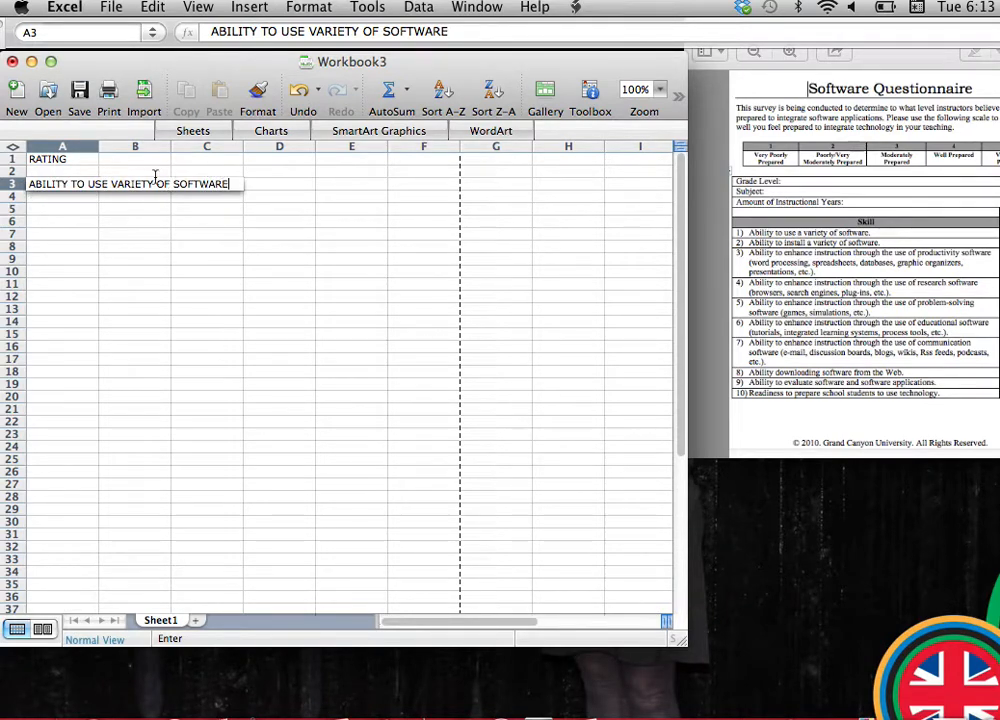
double_click(98, 147)
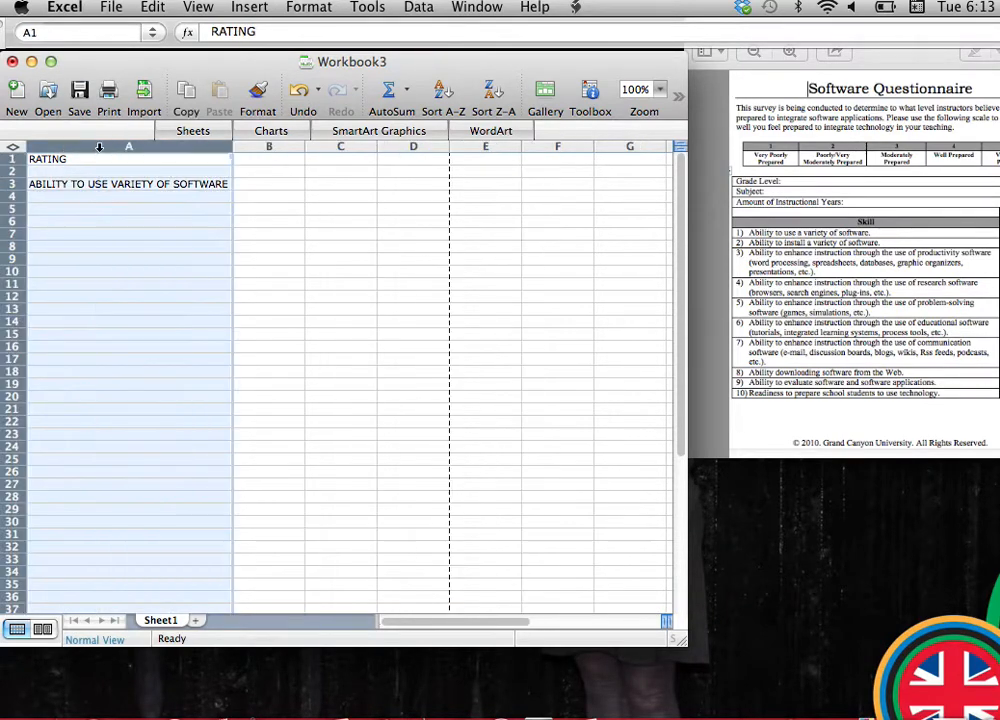
Enter ABILITY TO INSTALL VARIETY OF SOFTWARE in A4 and auto-fit column A to the longer text.
left_click(117, 199)
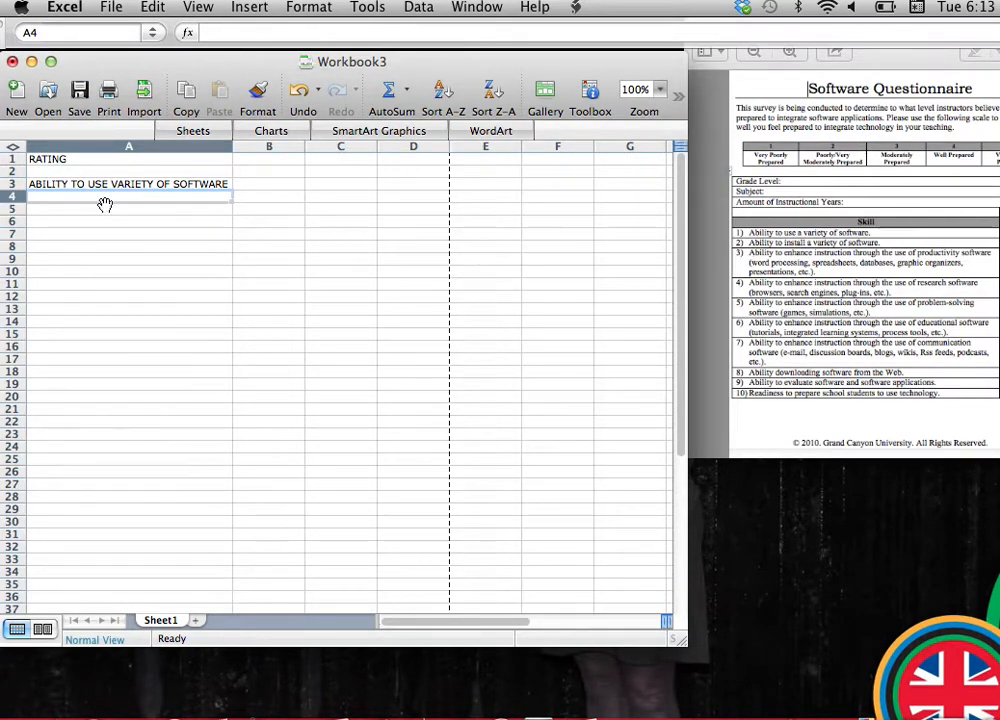
type("ABILITY TO")
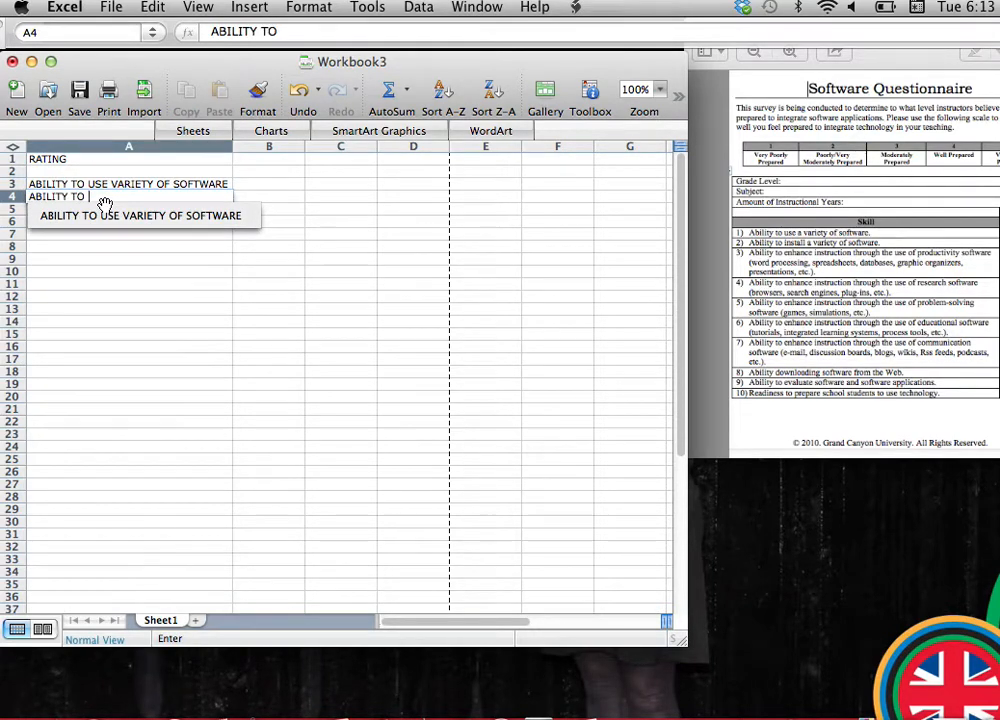
type(" INSTALL VARIETY OF ")
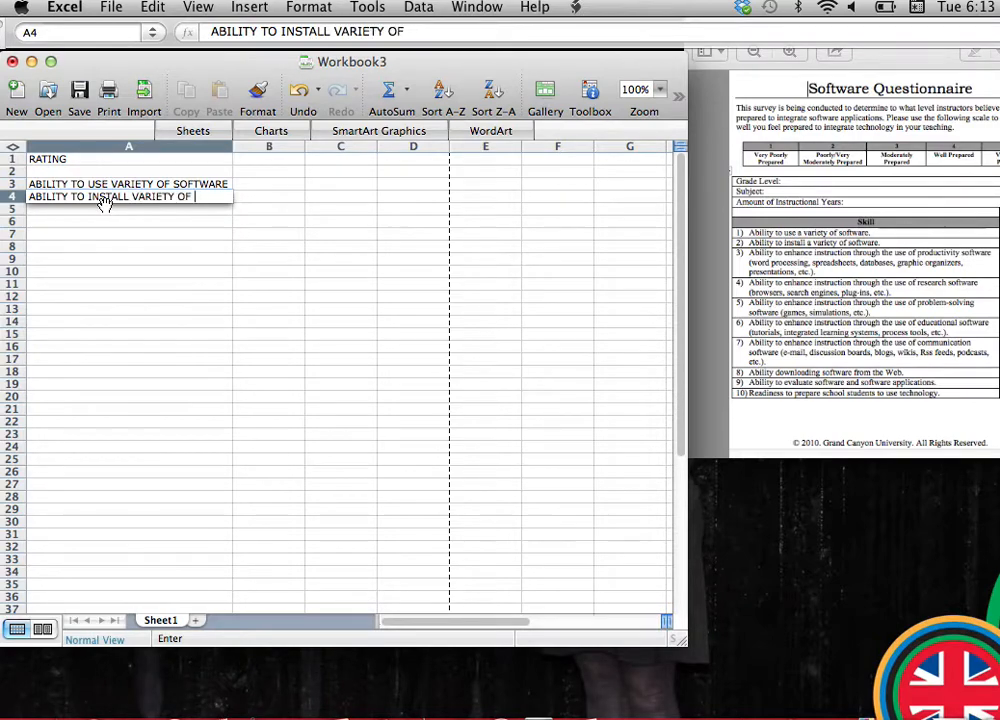
type("SOFTWARE")
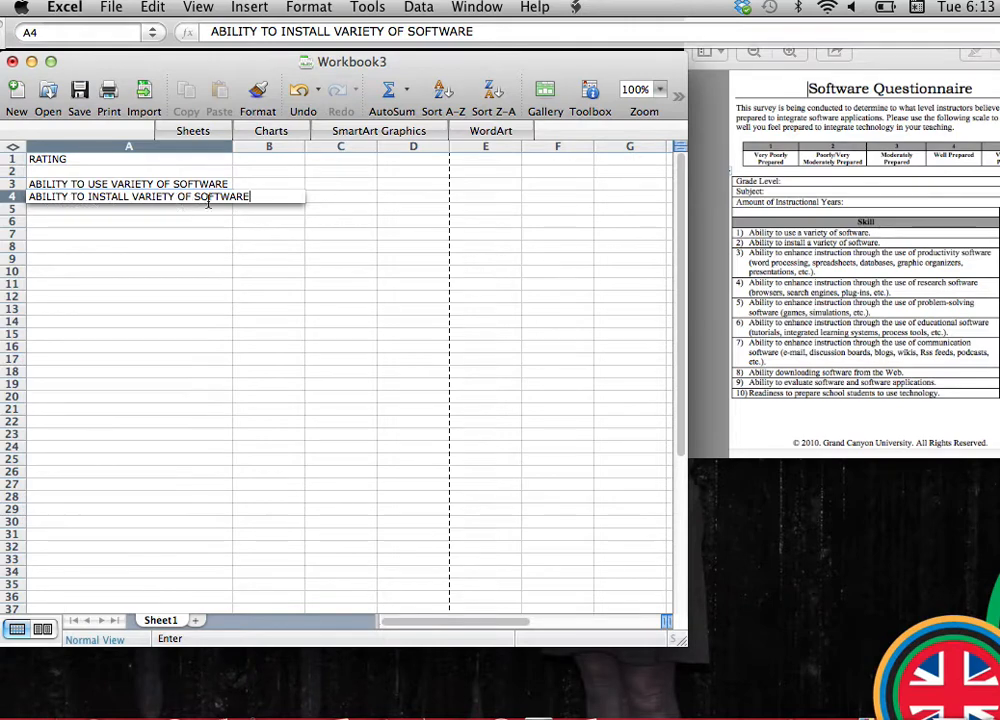
double_click(232, 148)
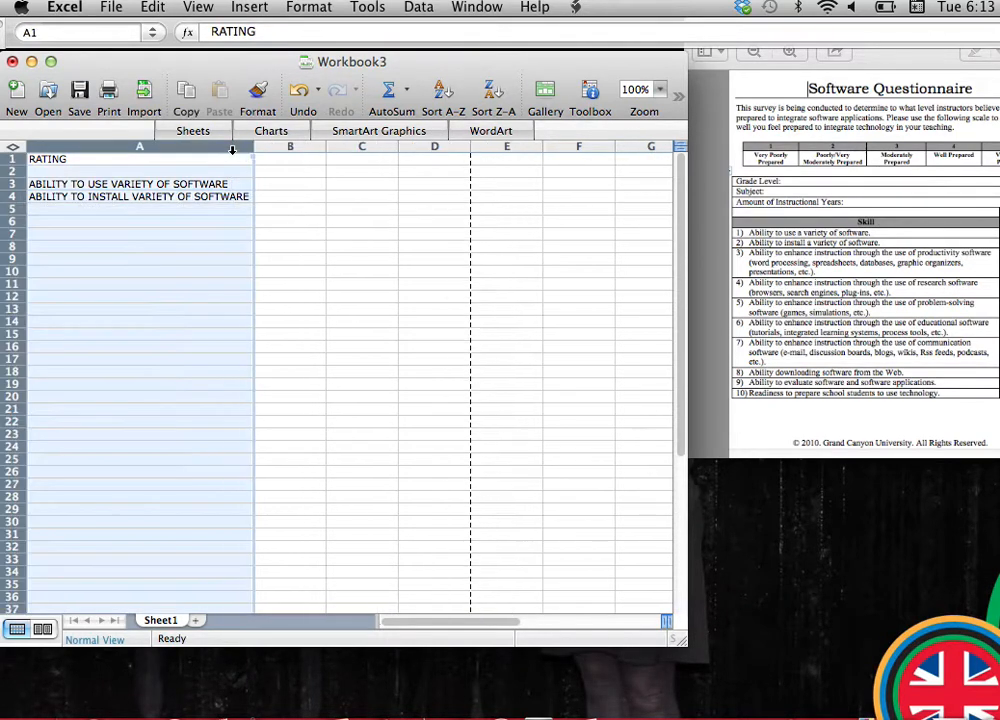
Enter ABILITY TO ENHANCE INSTRUCTION USING PRODUCTIVITY SOFTWARE in A5 and widen column A to fit it.
left_click(196, 212)
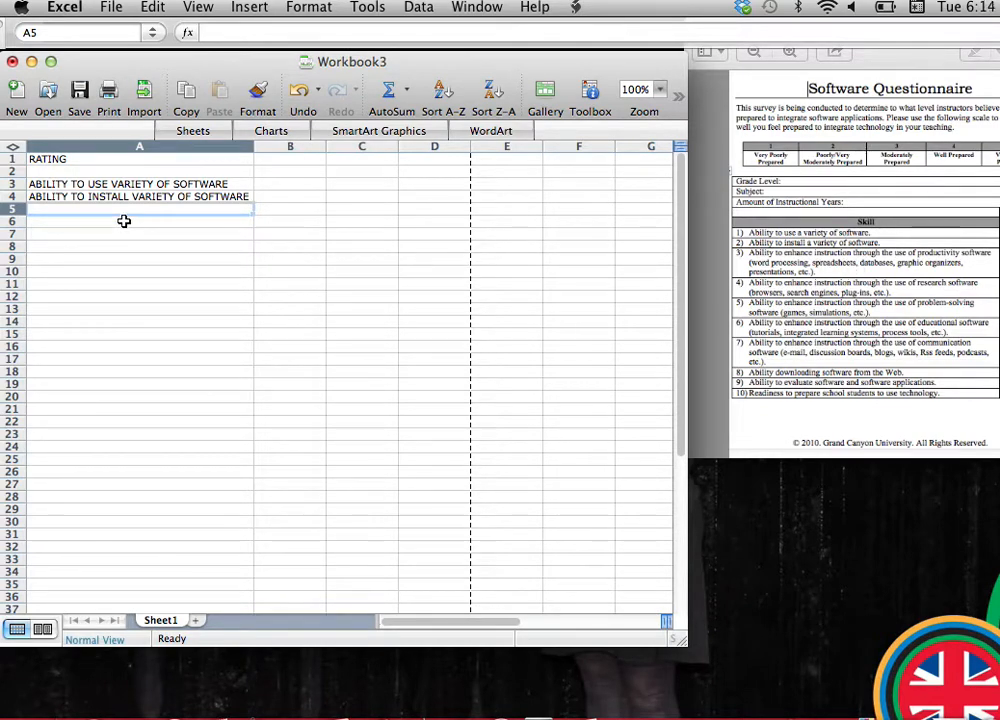
type("ABILITY")
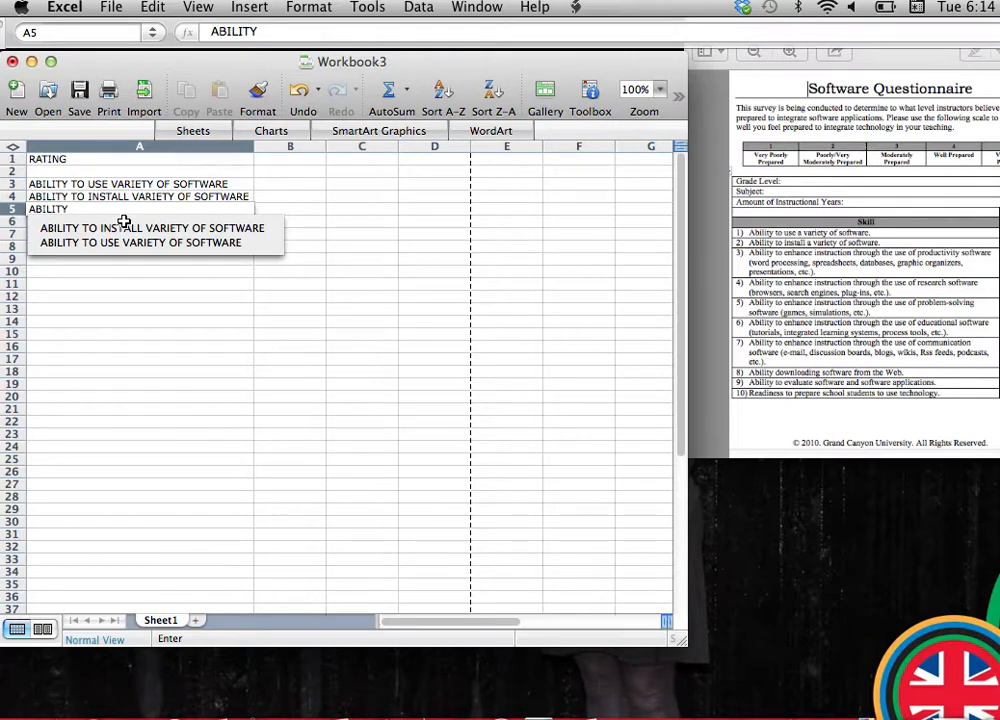
type(" TO ENHANC")
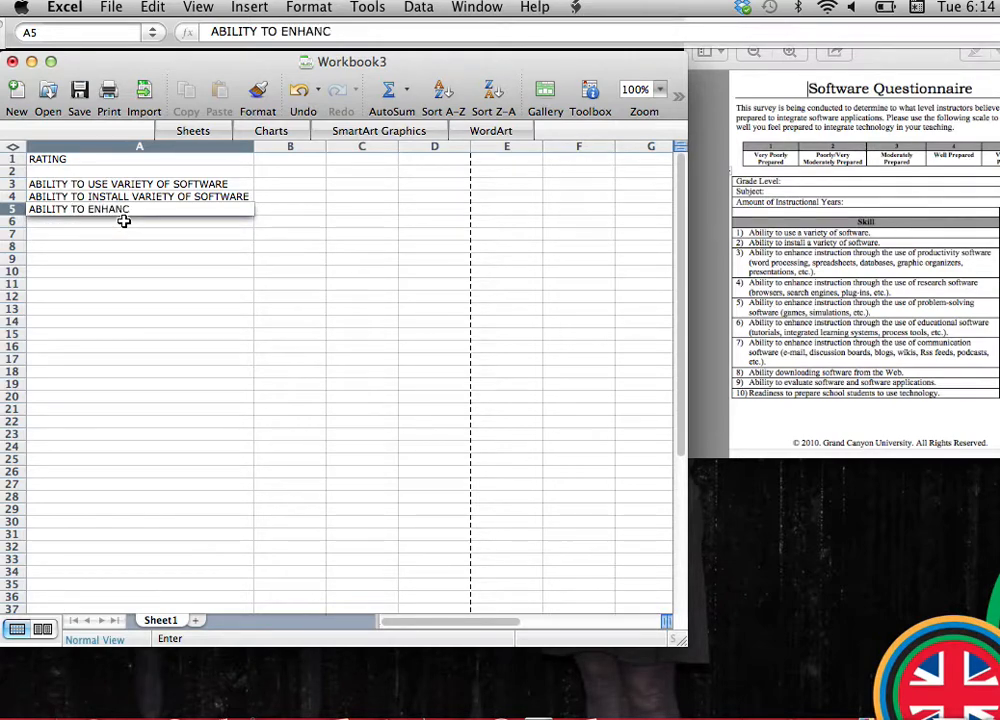
type("E INSTRUCTION")
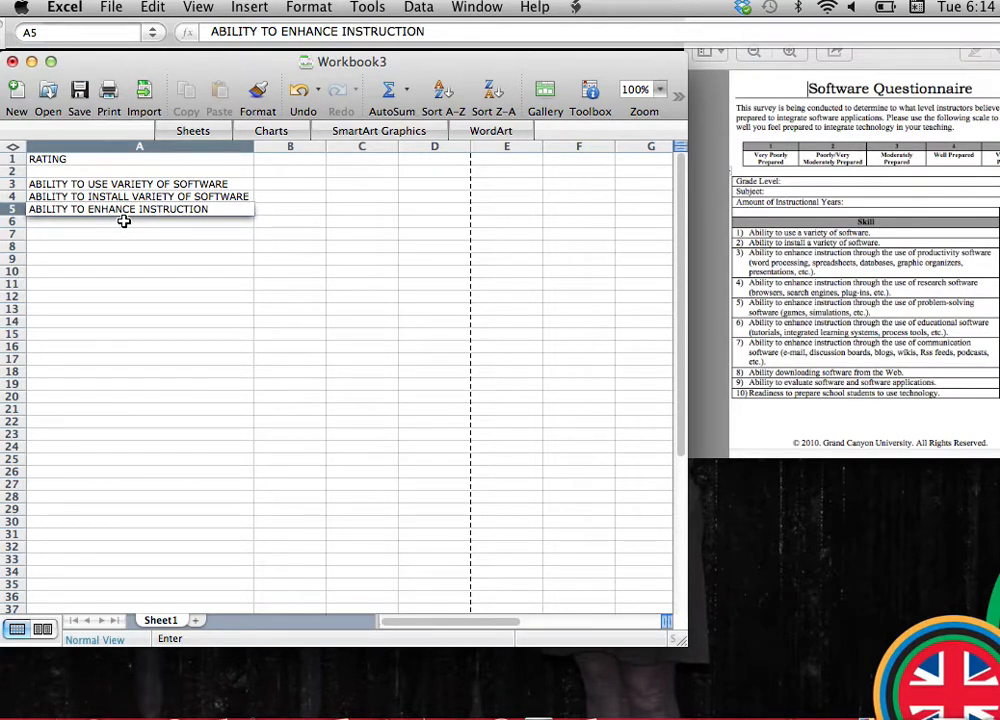
type(" USING PR")
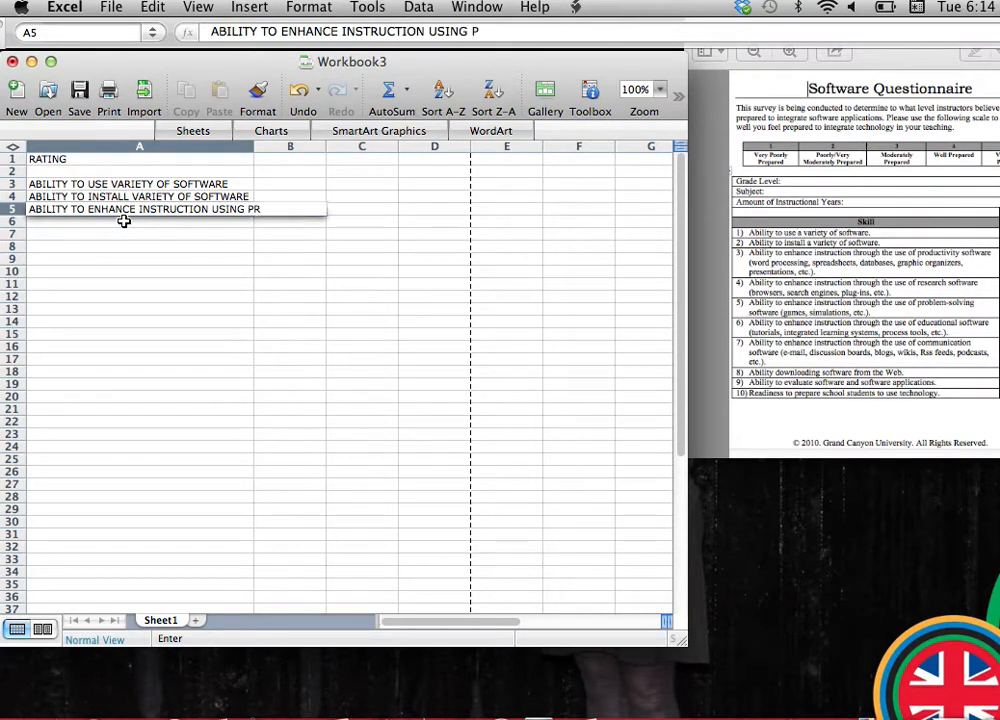
type("ODUCTIVITY")
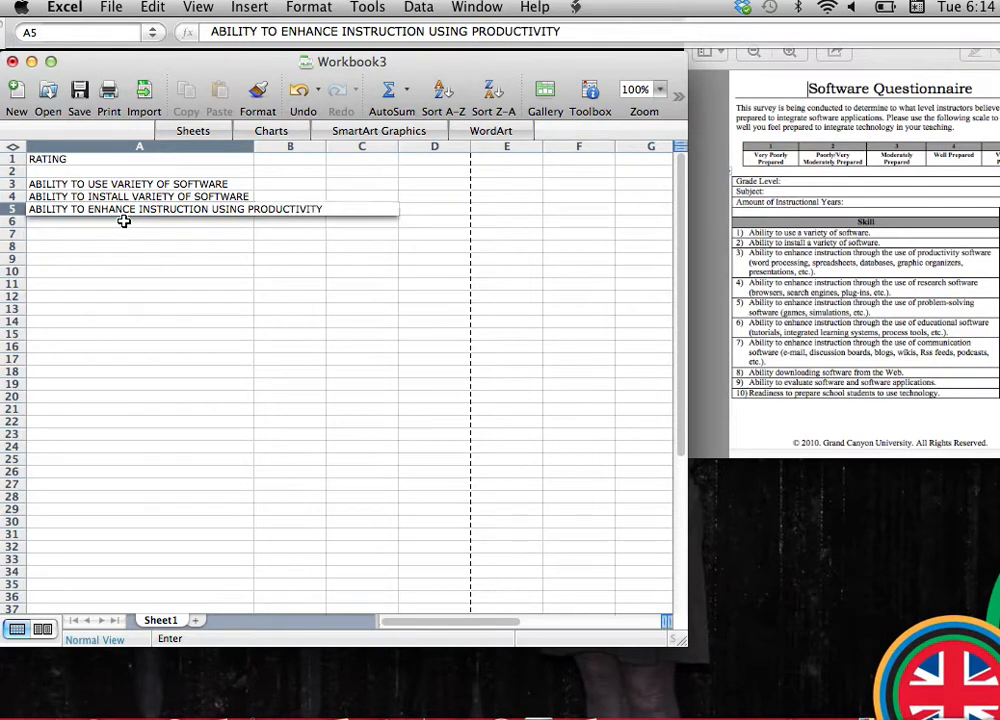
type(" SOFTWARE")
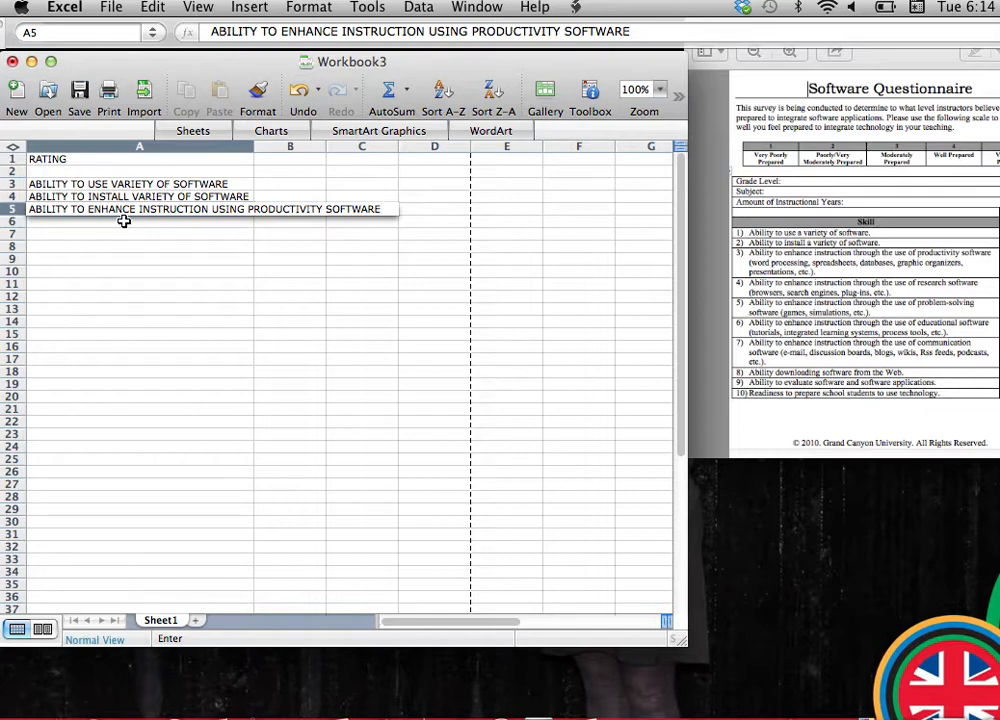
left_click(250, 147)
double_click(254, 147)
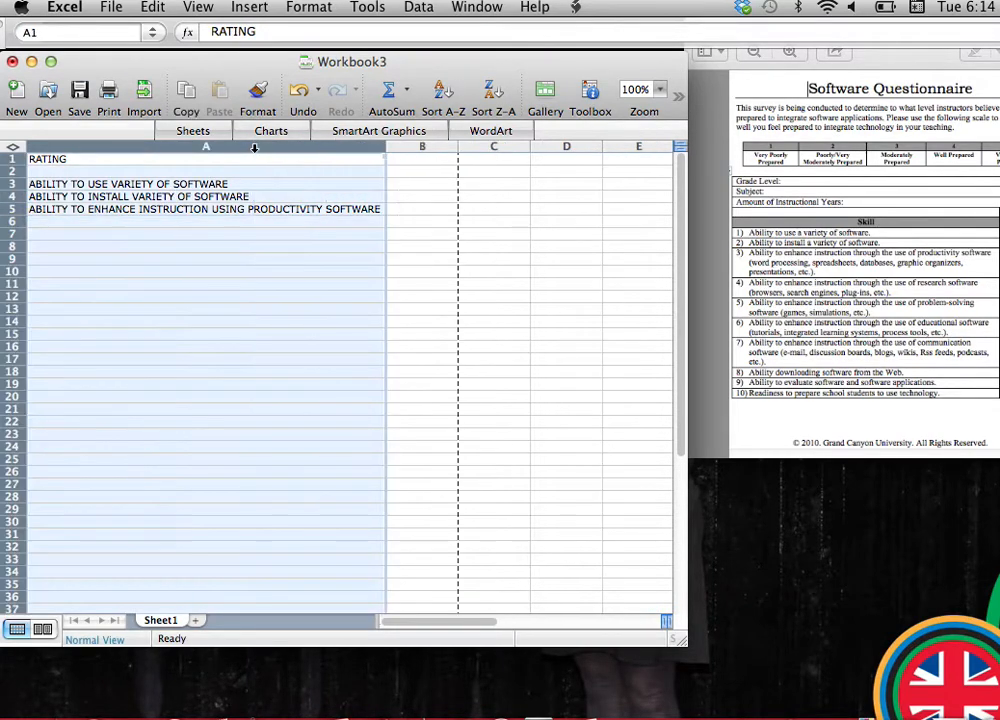
Enter the fourth skill, ABILITY TO ENHANCE INSTRUCTION USING RESEARCH SOFTWARE, in A6.
left_click(125, 225)
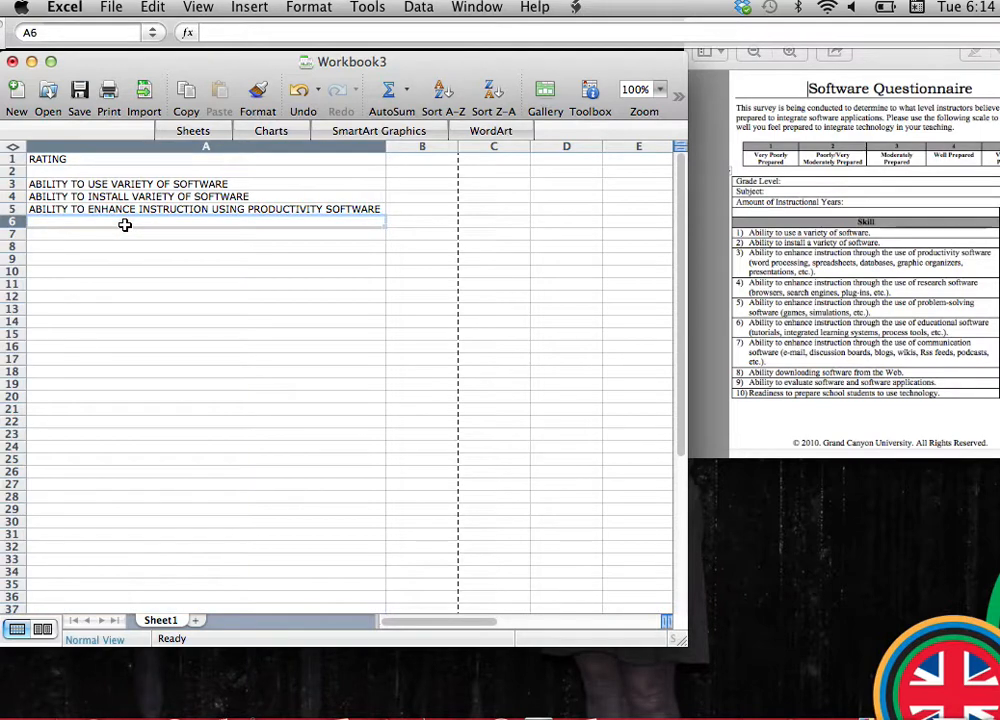
type("ABILITY")
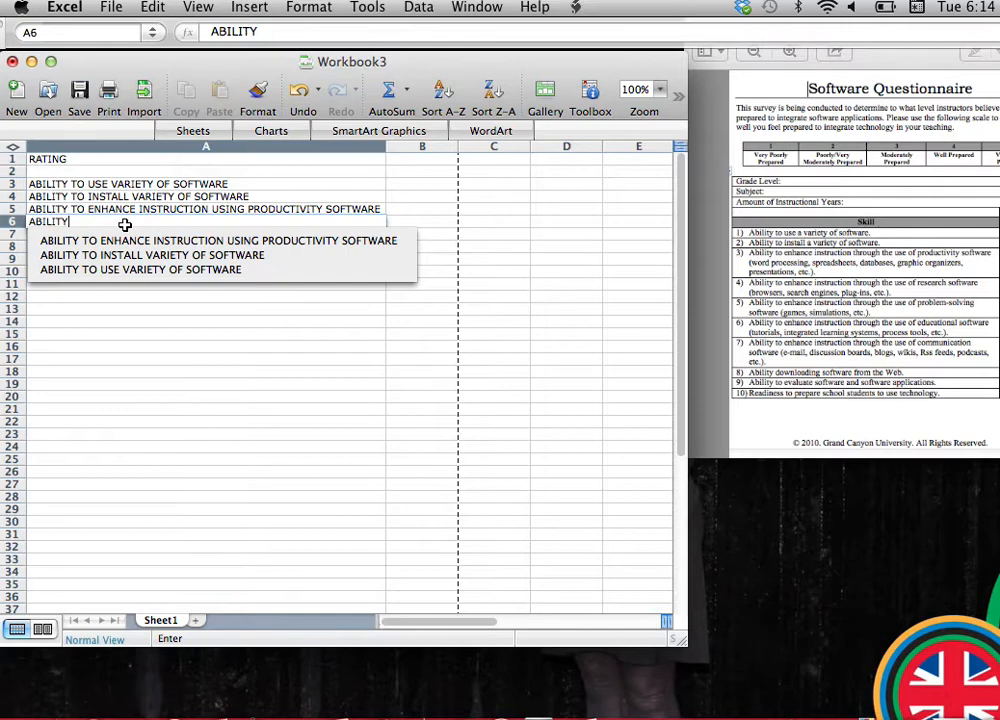
type(" TO ENHANCE")
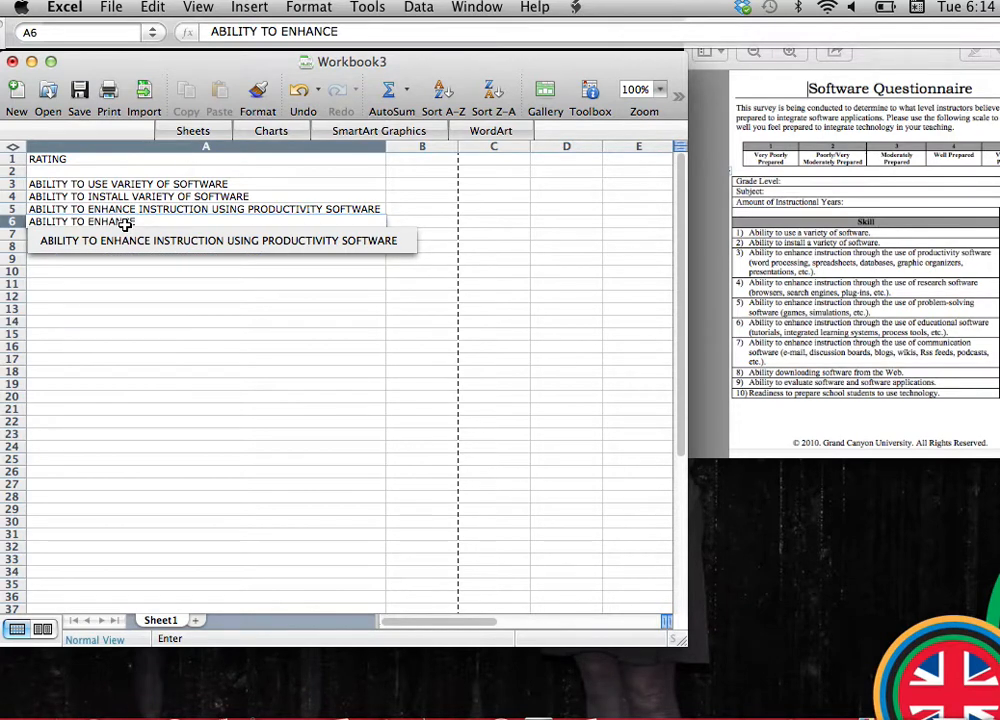
type(" INSTRUCT")
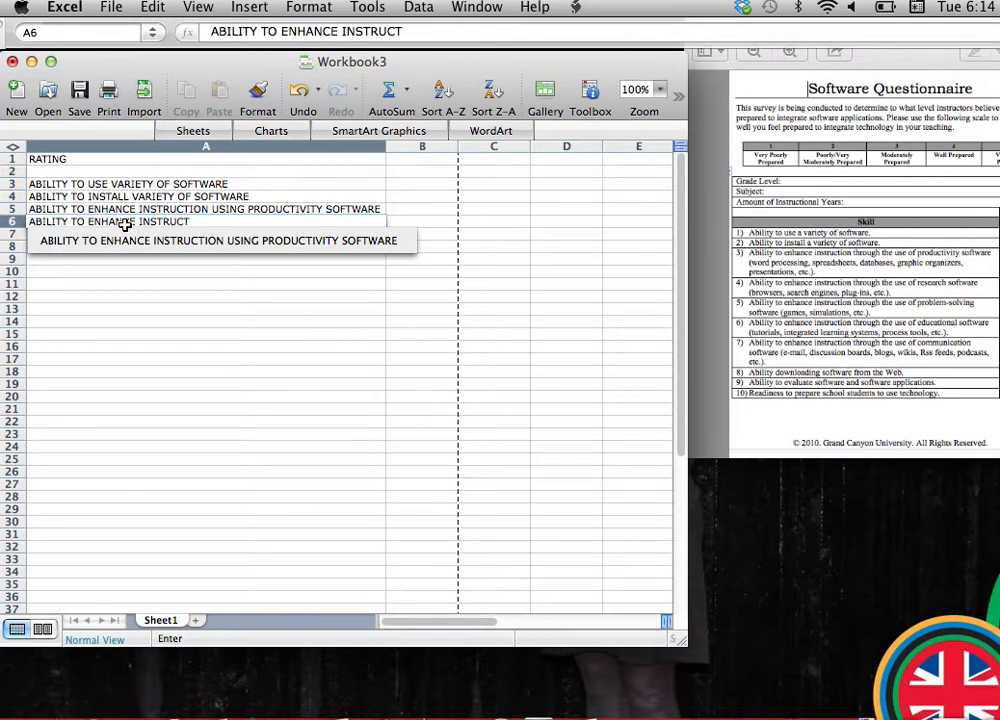
type("ION USING RESEARCH")
key("BackSpace")
type("SOFTWARE")
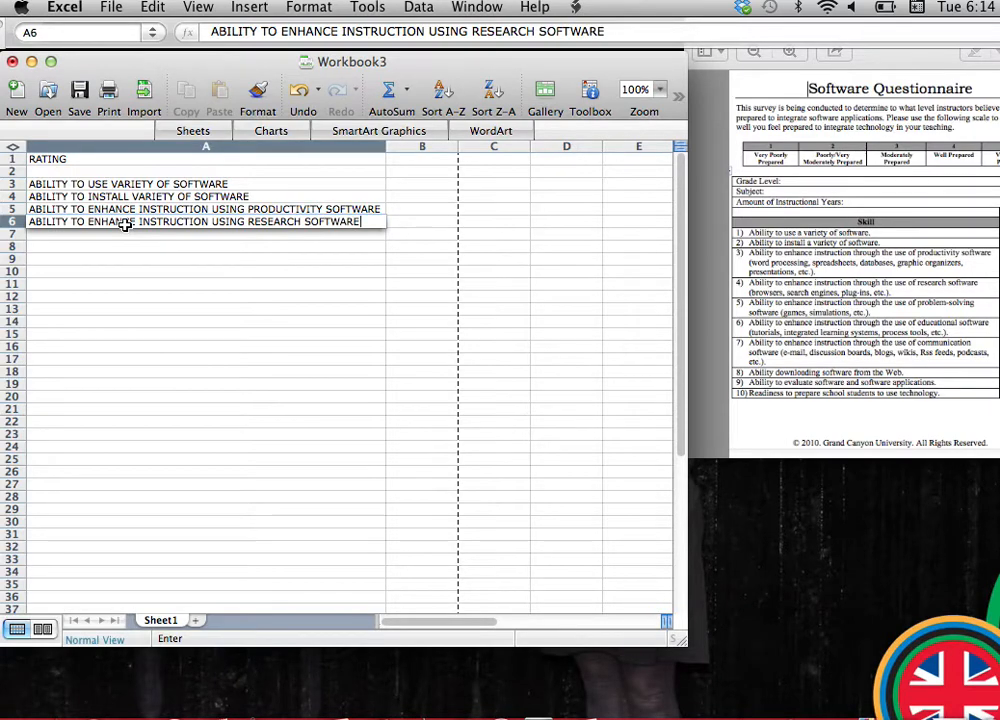
key("Return")
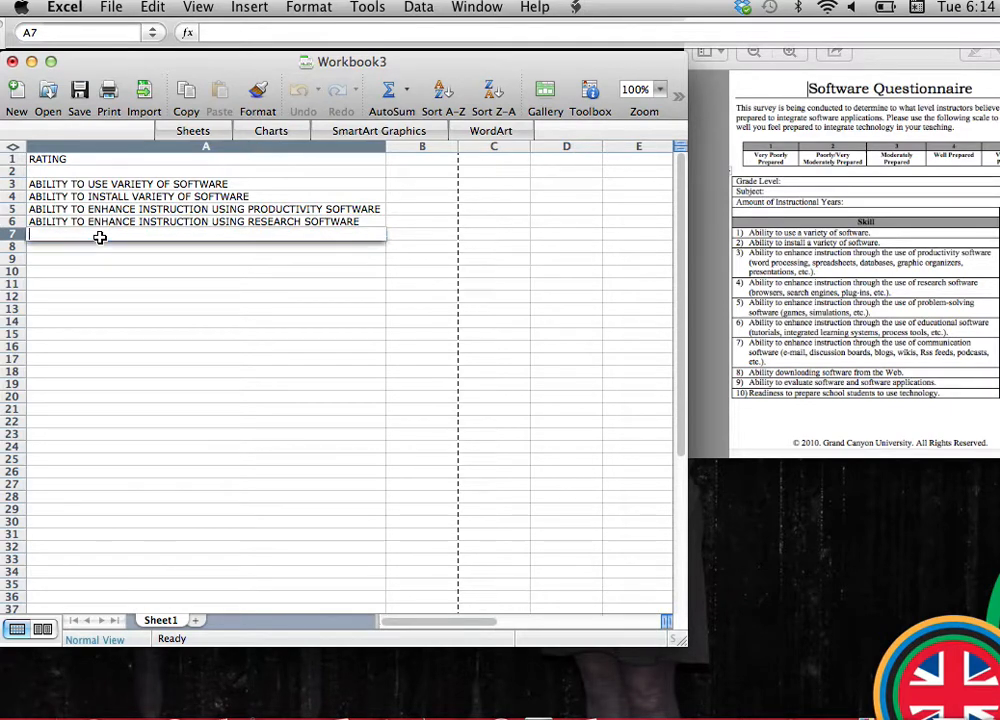
Enter ABILITY TO ENHANCE INSTRUCTION USING PROBLEM-SOLVING SOFTWARE in A7 and auto-fit column A to the text.
type("ABILITY TO")
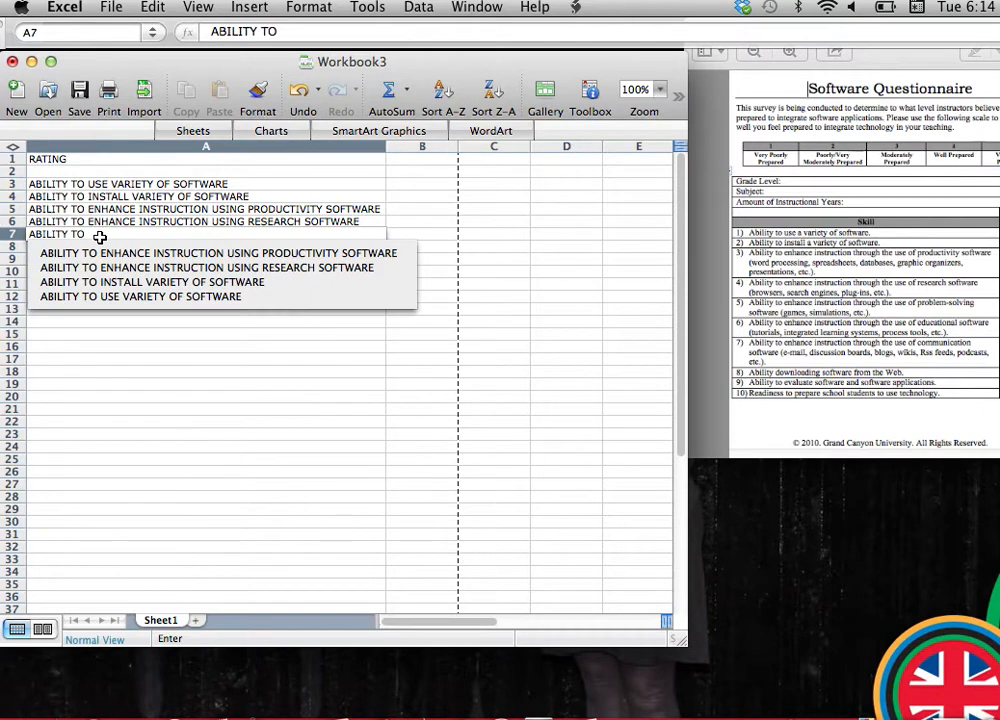
type(" ENHANCE INST")
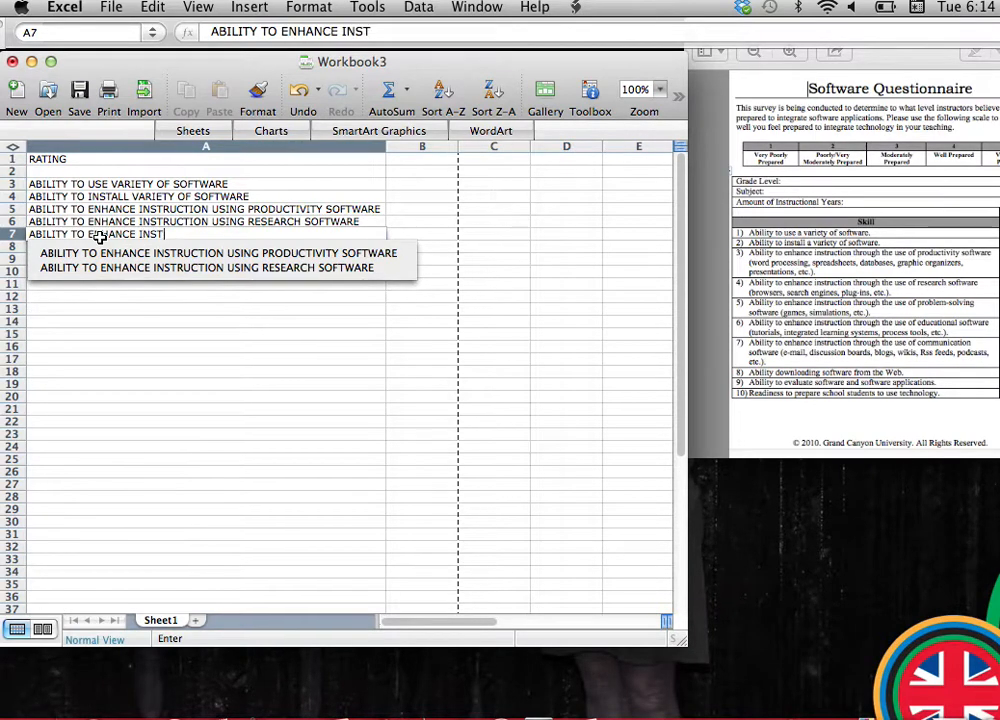
type("RUCTION USING")
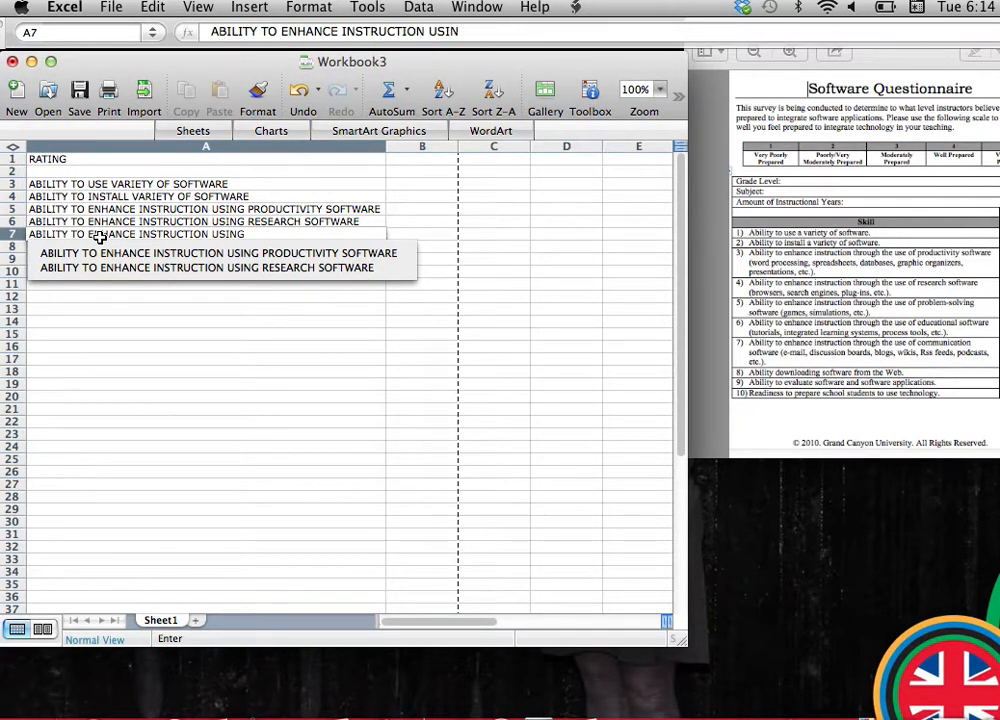
type(" PROBLE")
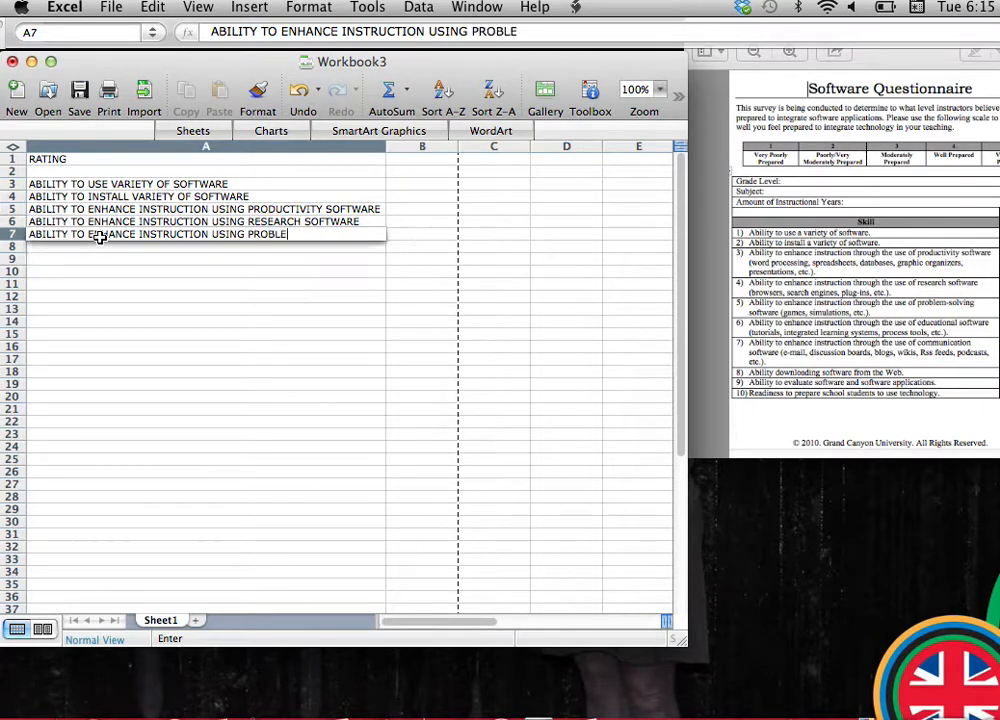
type("M-SOLVING")
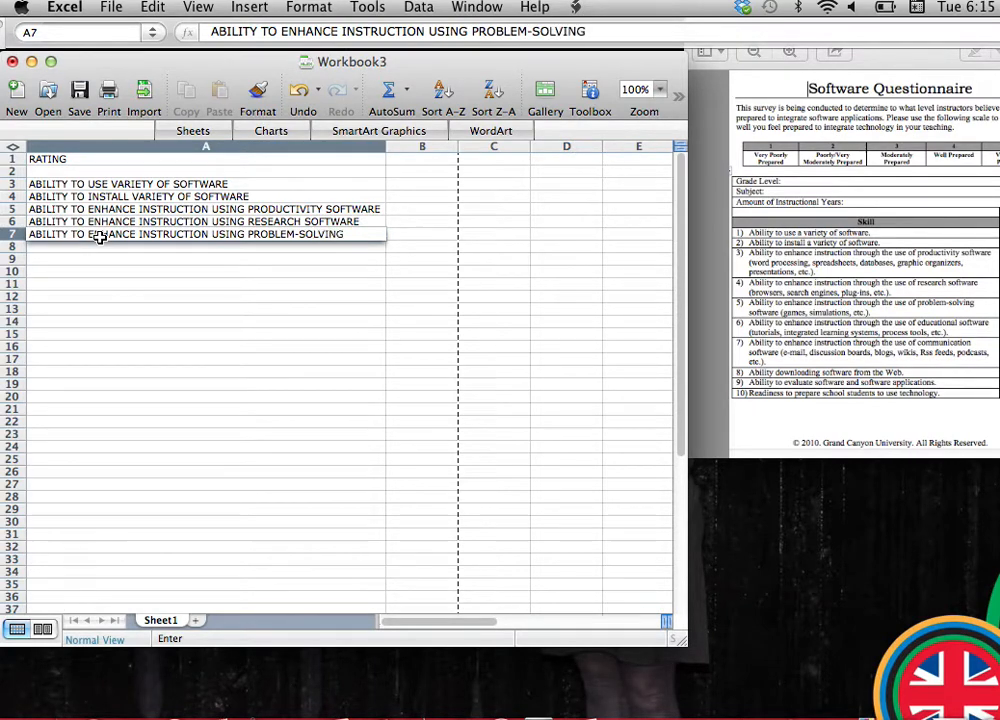
type(" SOFTWARE")
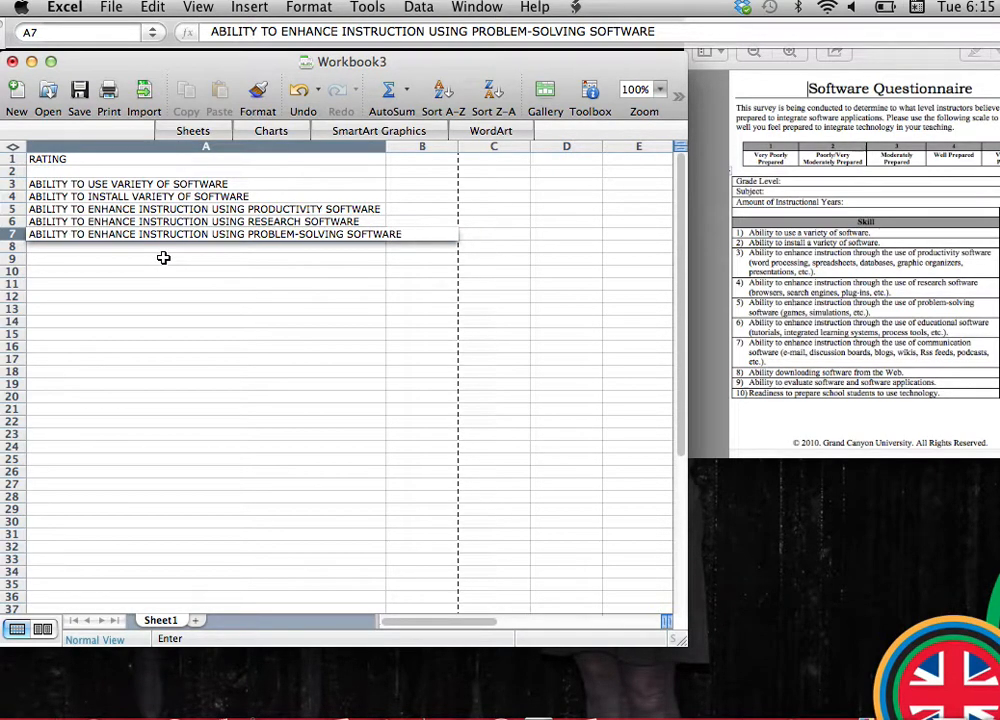
double_click(387, 150)
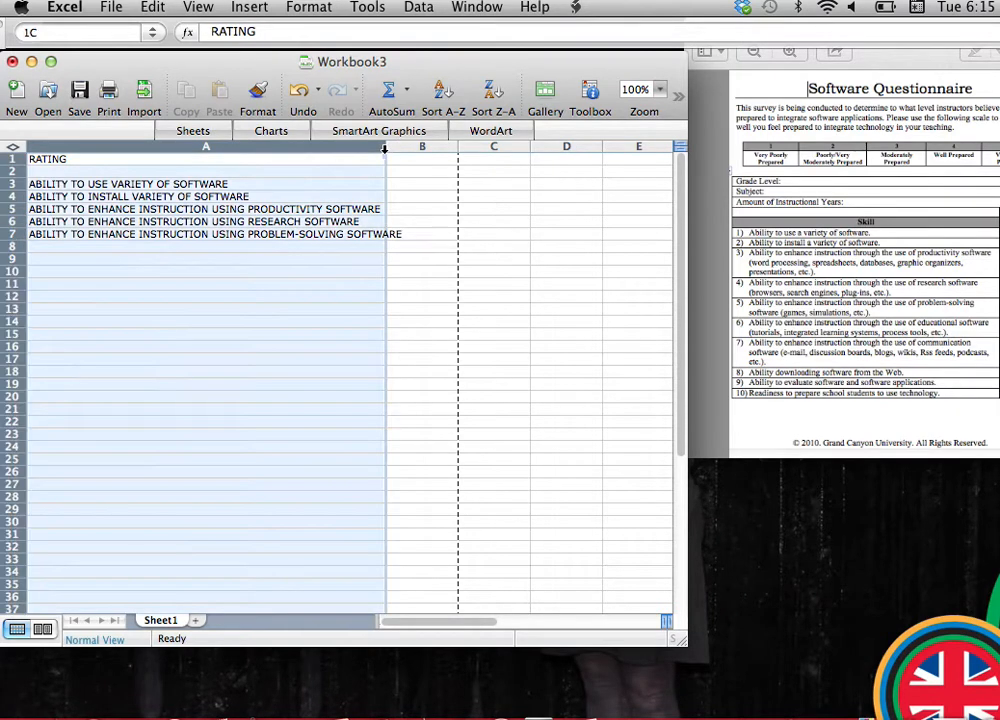
Enter the sixth skill, ABILITY TO ENHANCE INSTRUCTION USING EDUCATIONAL SOFTWARE, in A8.
left_click(213, 249)
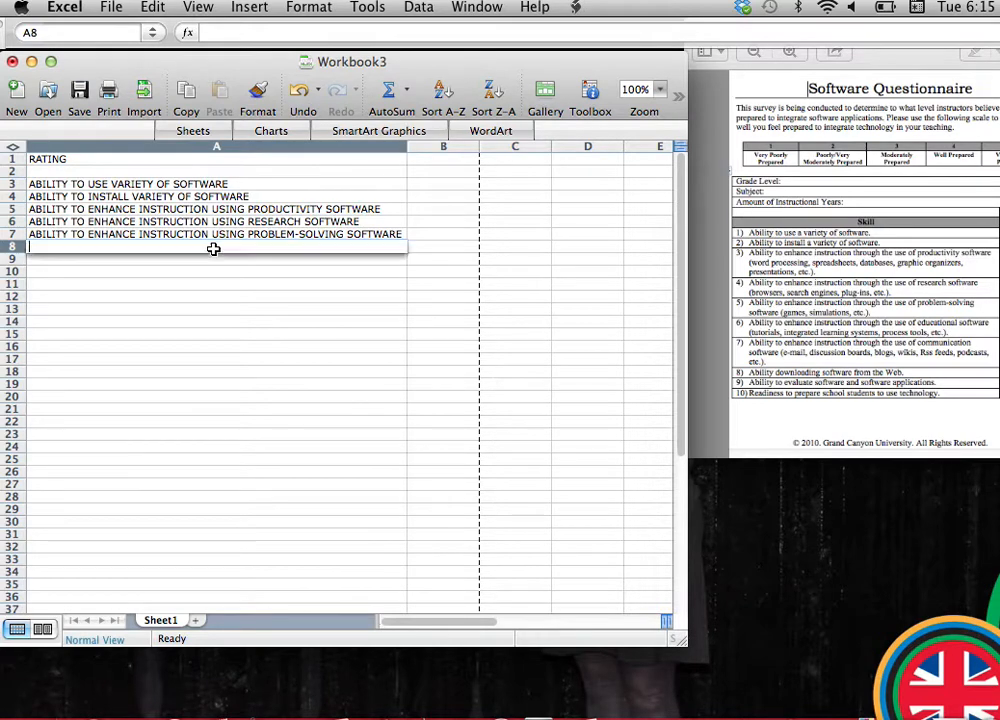
type("ABILITY TO ENHAN")
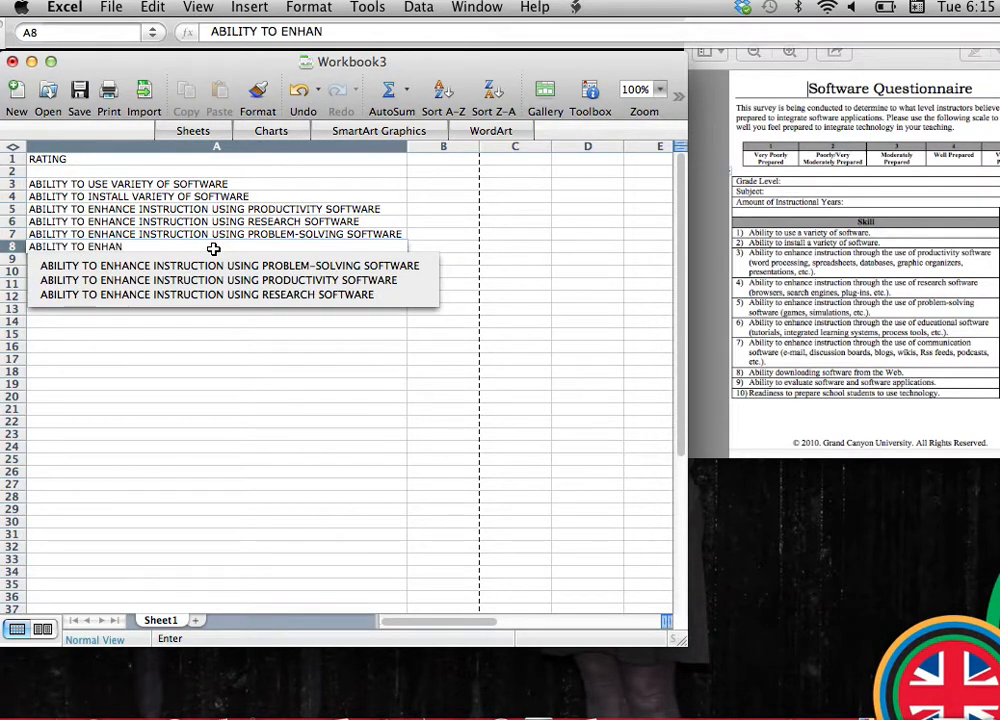
type("CE INSTRUCTION USING EDUCA")
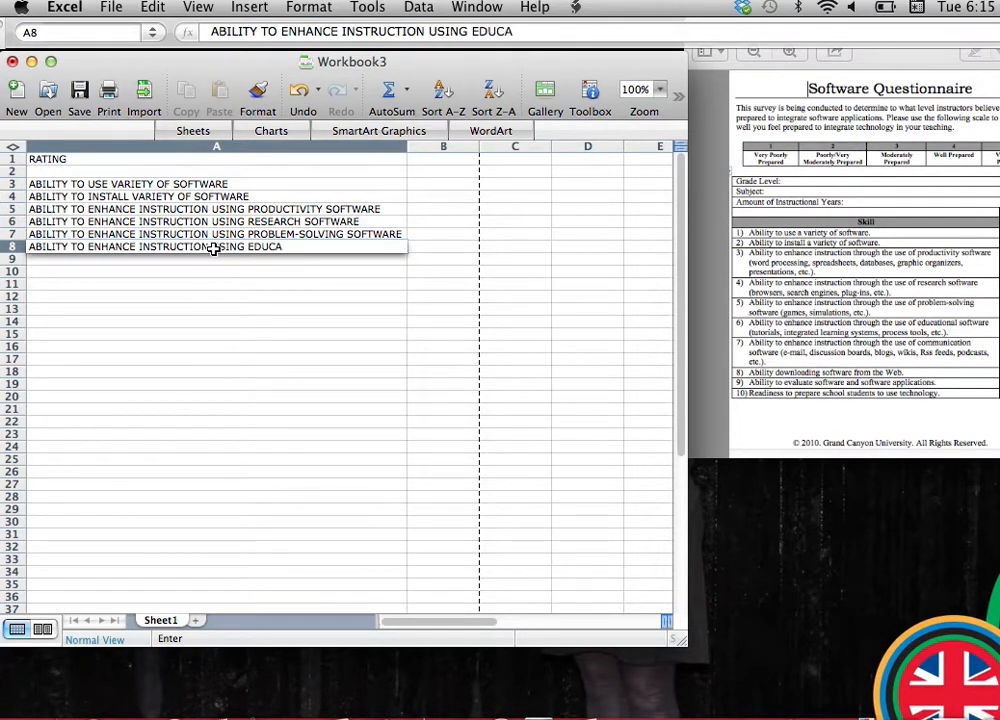
type("TIONAL SOF")
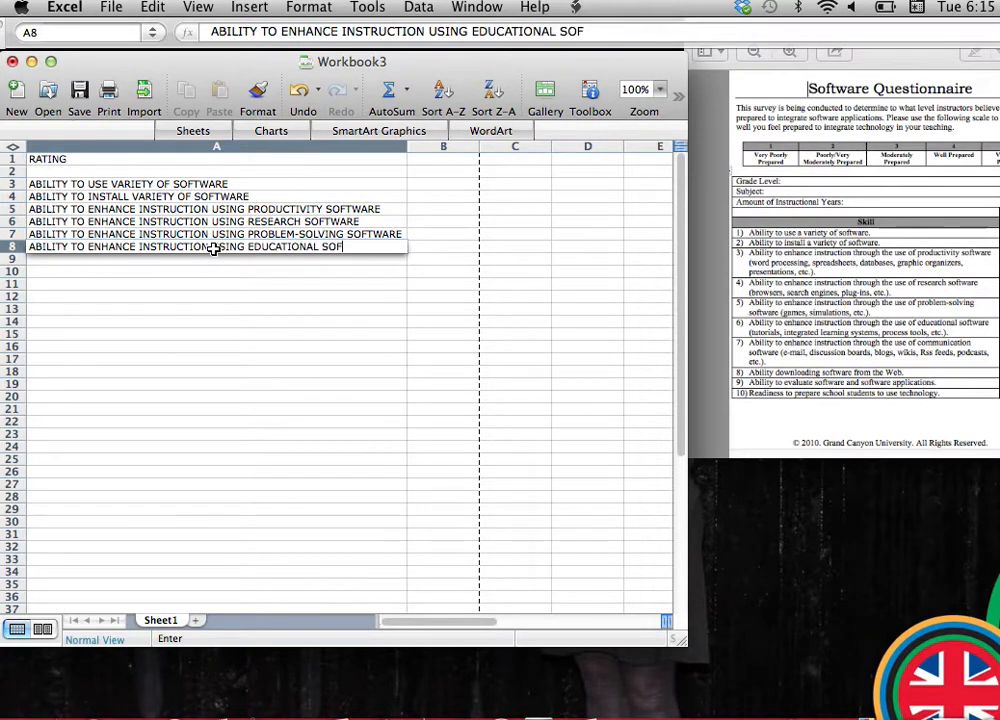
type("TWARE")
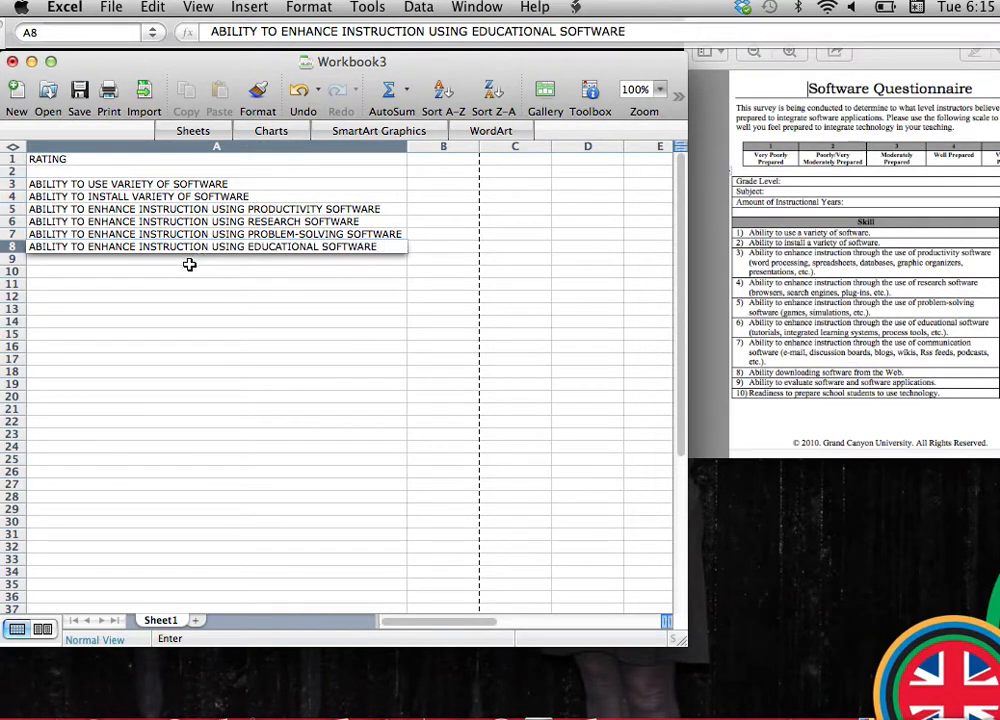
key("Return")
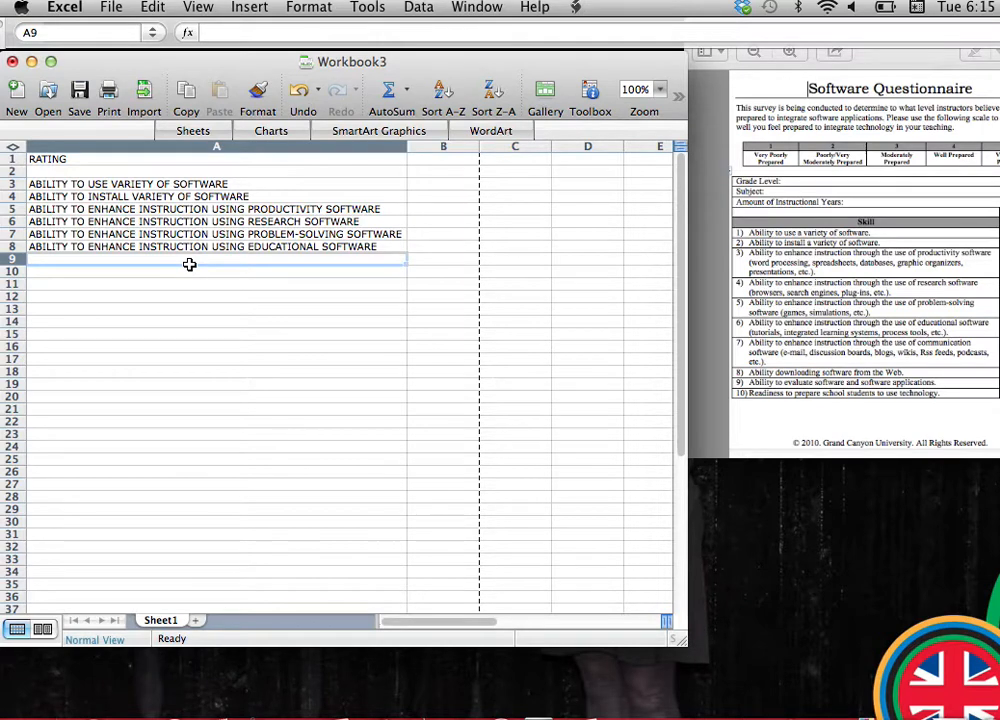
Enter the seventh skill, ABILITY TO ENHANCE INSTRUCTION USING COMMUNICATION SOFTWARE, in A9.
type("ABIITY")
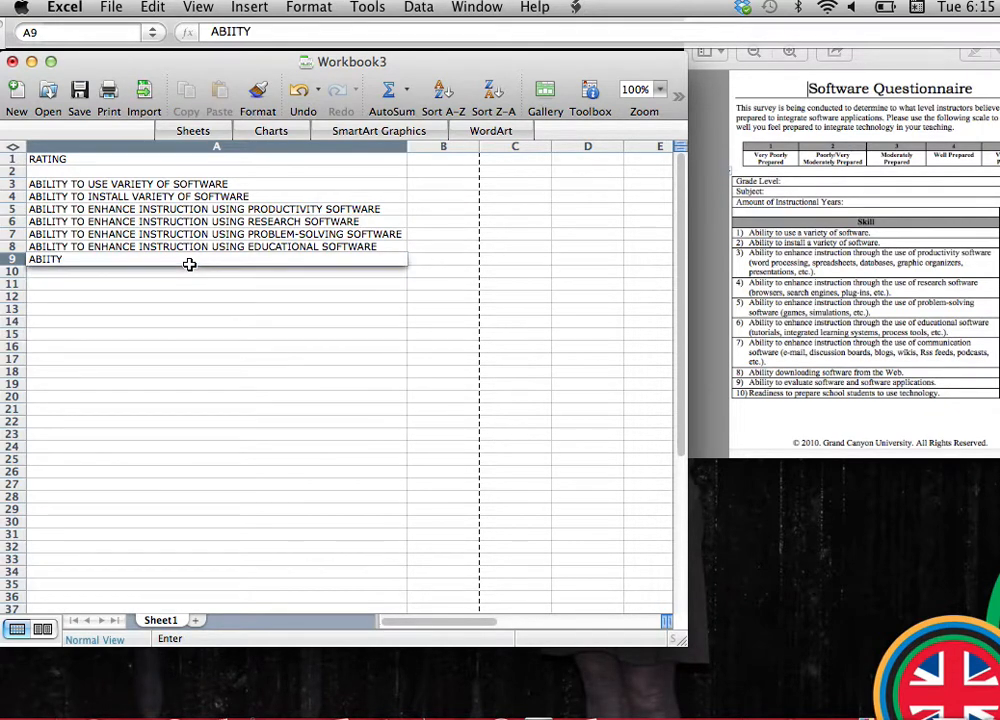
key("BackSpace")
key("BackSpace")
key("BackSpace")
type("LITY TO ENHANC")
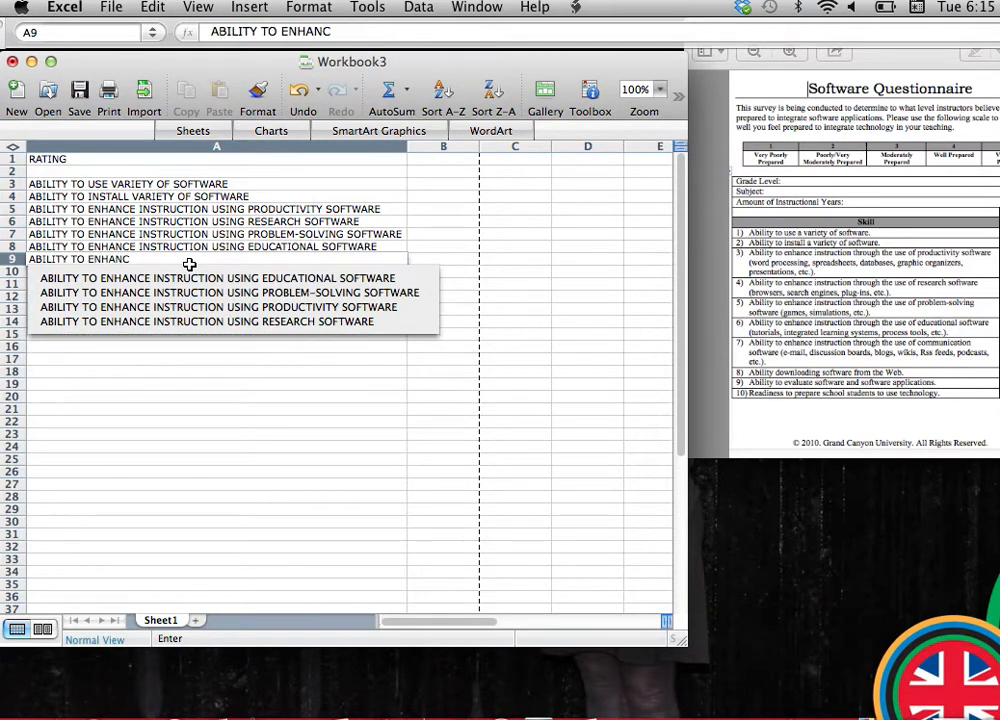
type("E INSTRU")
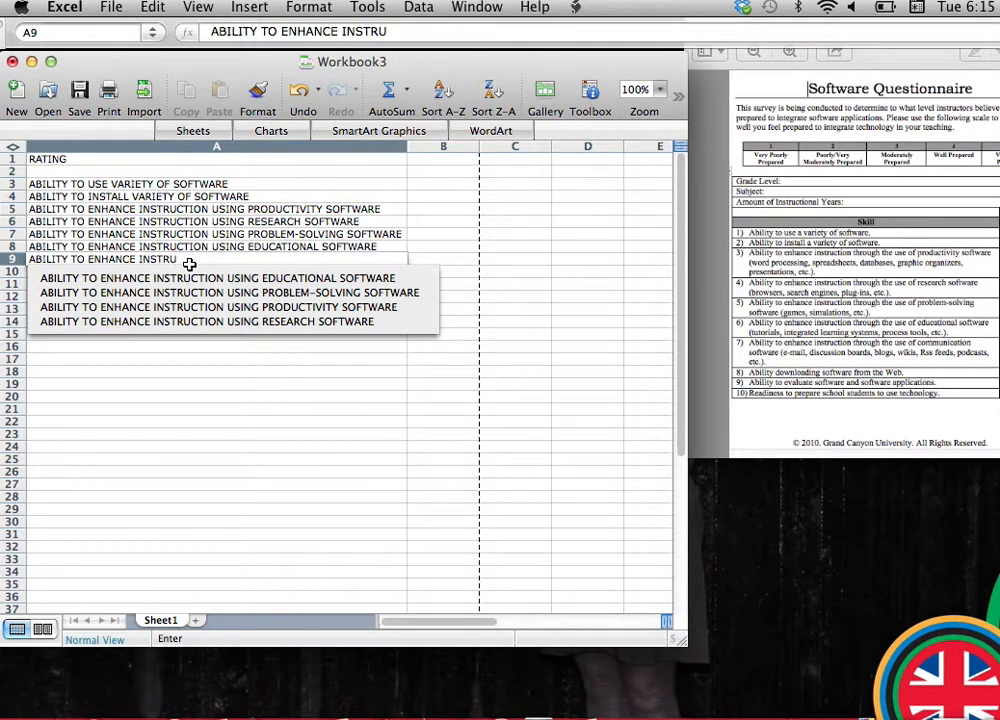
type("CTION USING C")
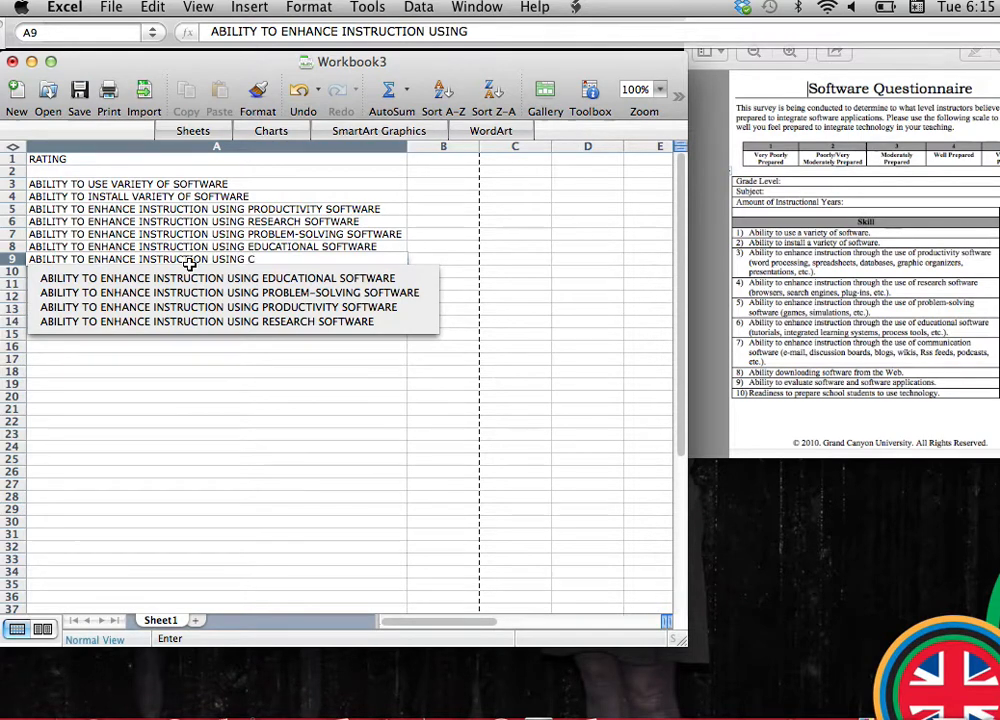
type("OMMUNICATION")
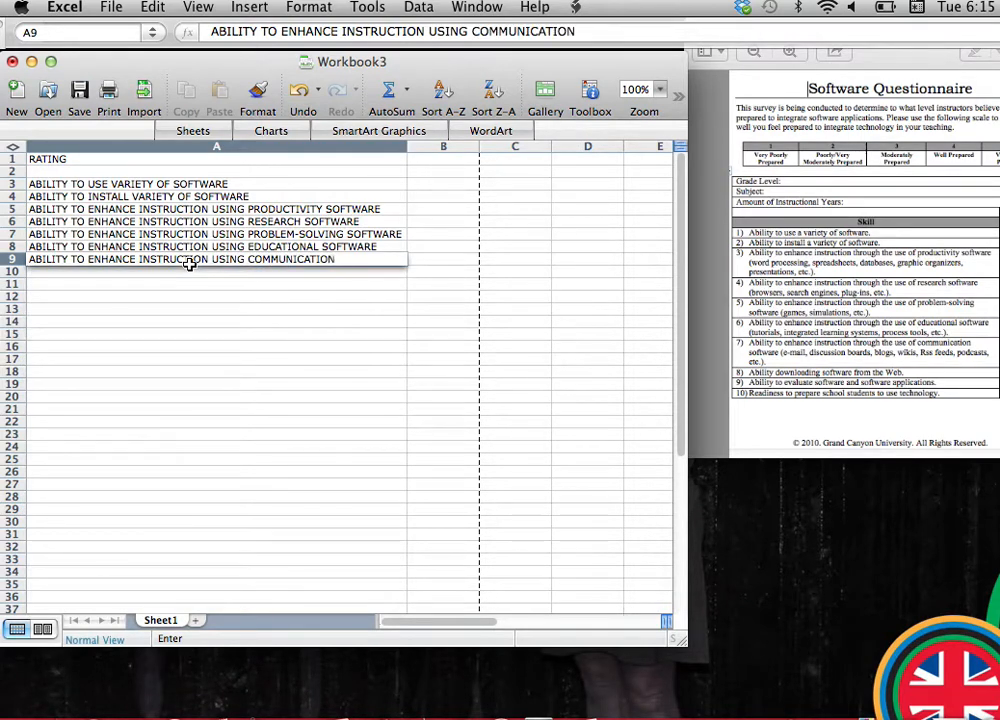
type(" SOFTWARE")
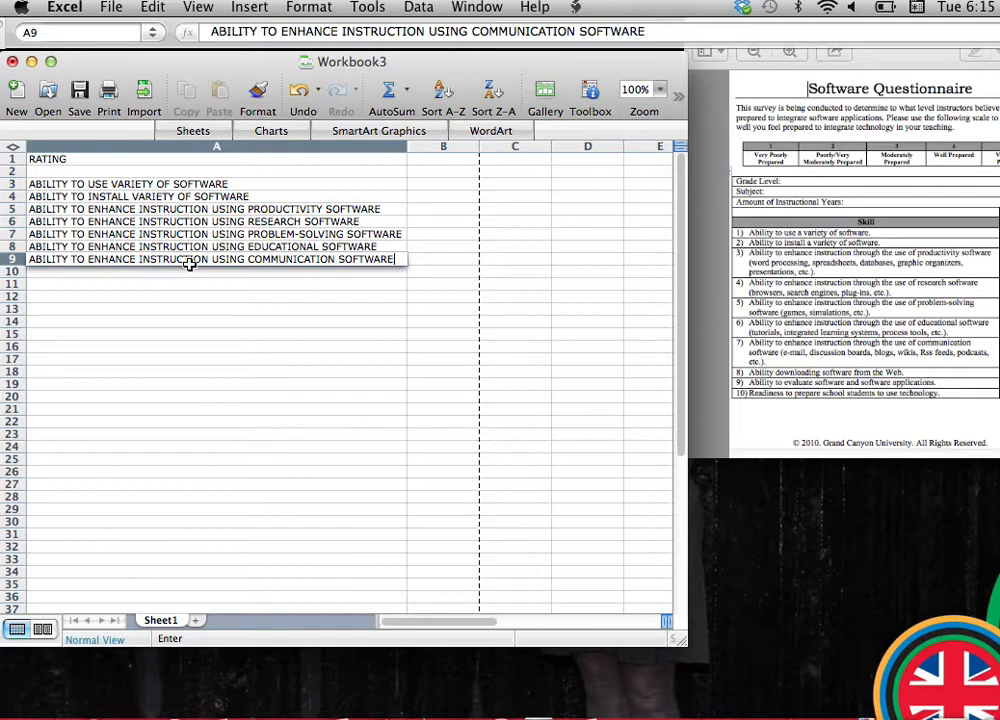
key("Return")
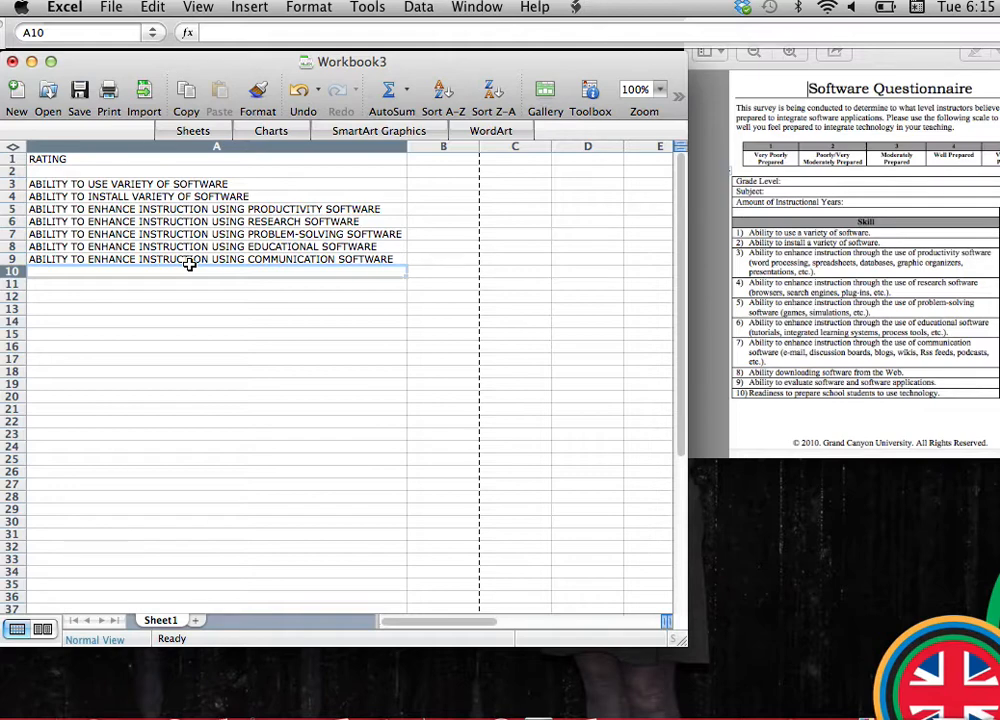
Enter the eighth skill, ABILITY TO DOWNLOAD WEB SOFTWARE, in A10.
type("ABILITY TO")
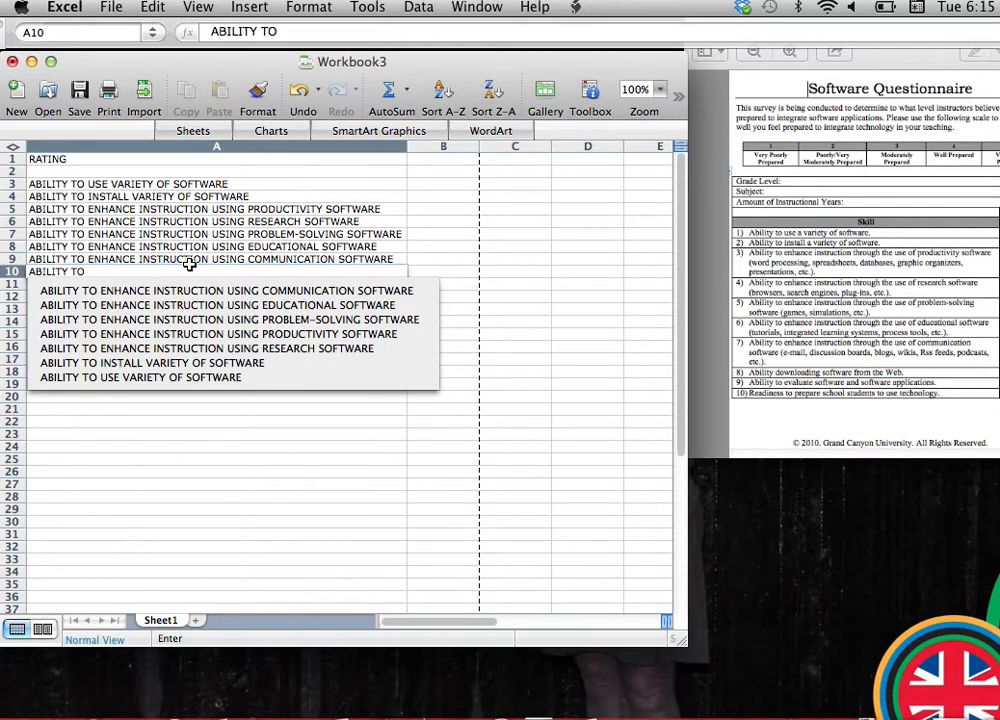
type(" DOWNLOA")
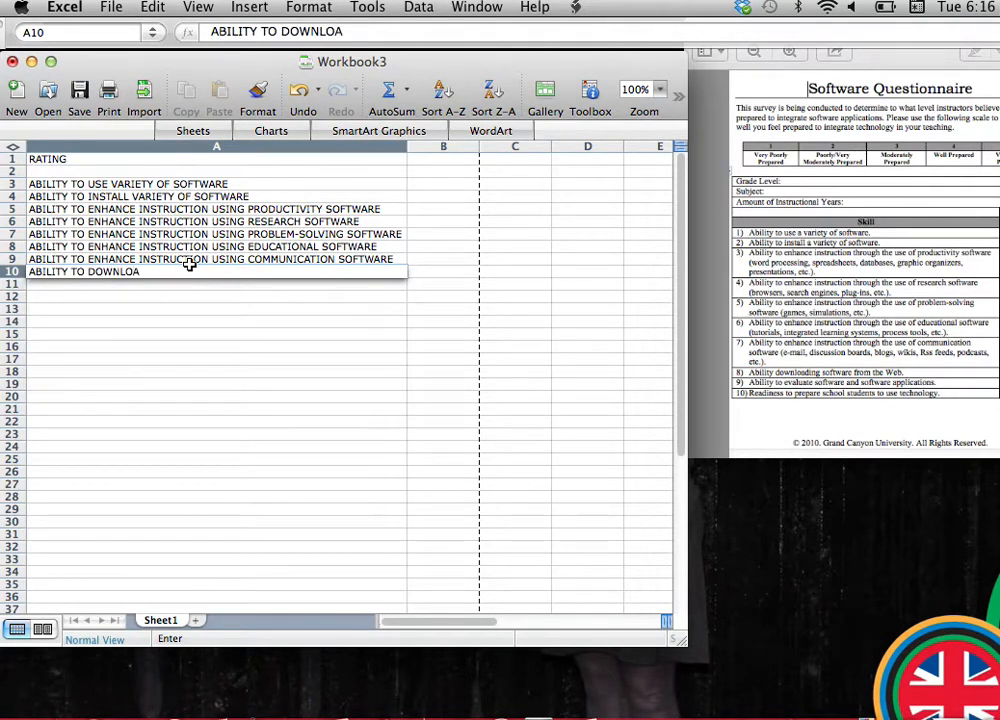
type("D WEB SOFTWARE")
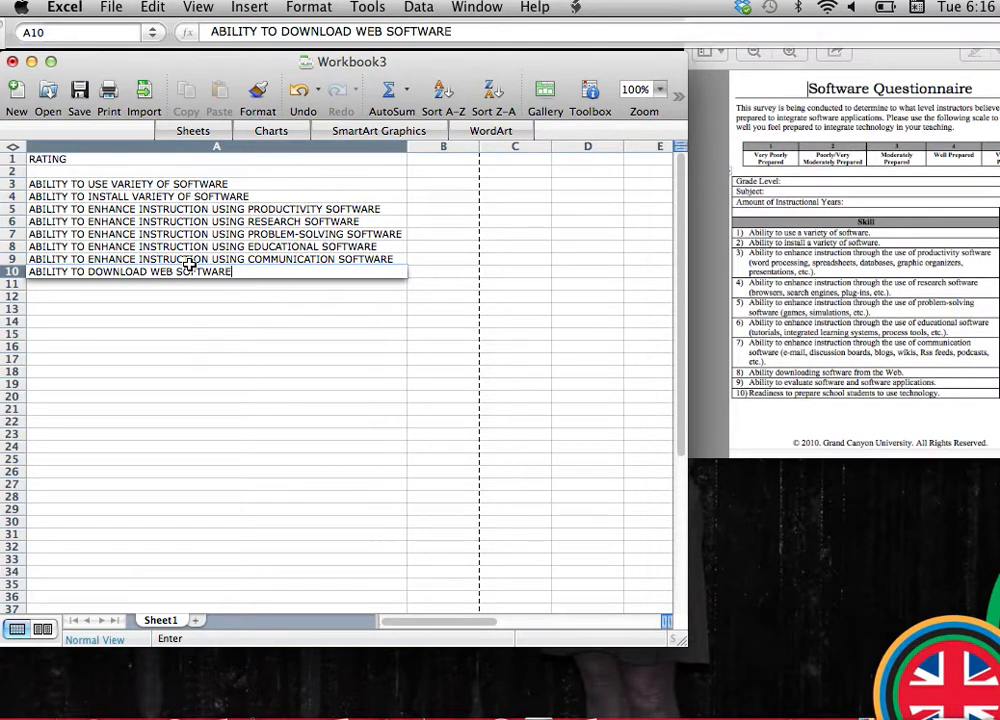
key("Return")
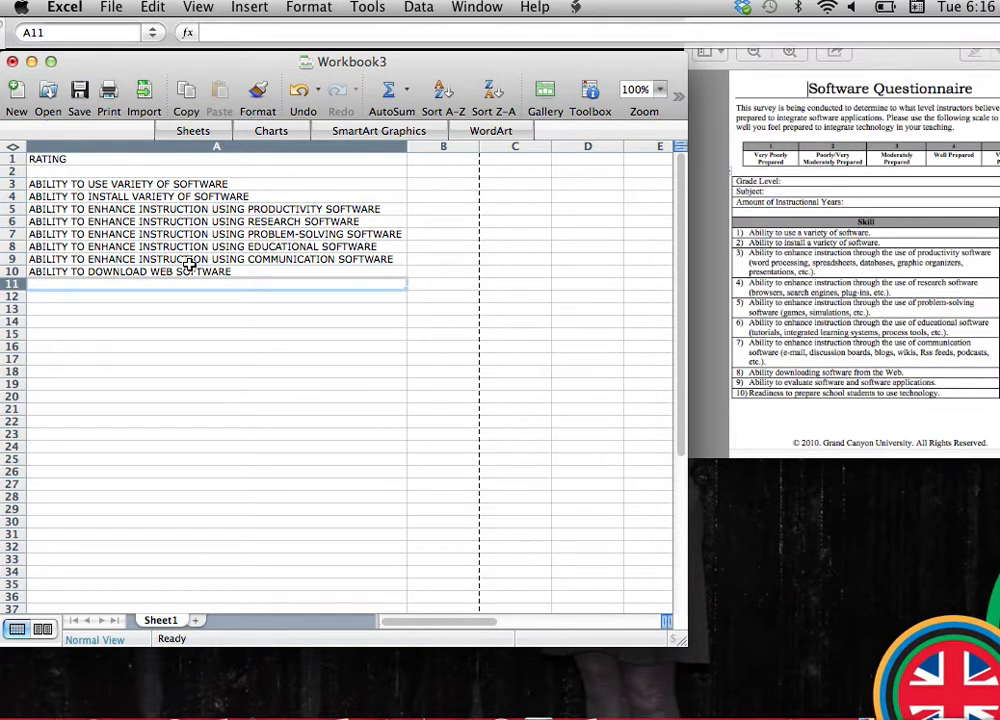
Enter the ninth skill, ABILITY TO EVALUATE SOFTWARE AND APPLICATIONS, in A11.
type("ABILITY TO")
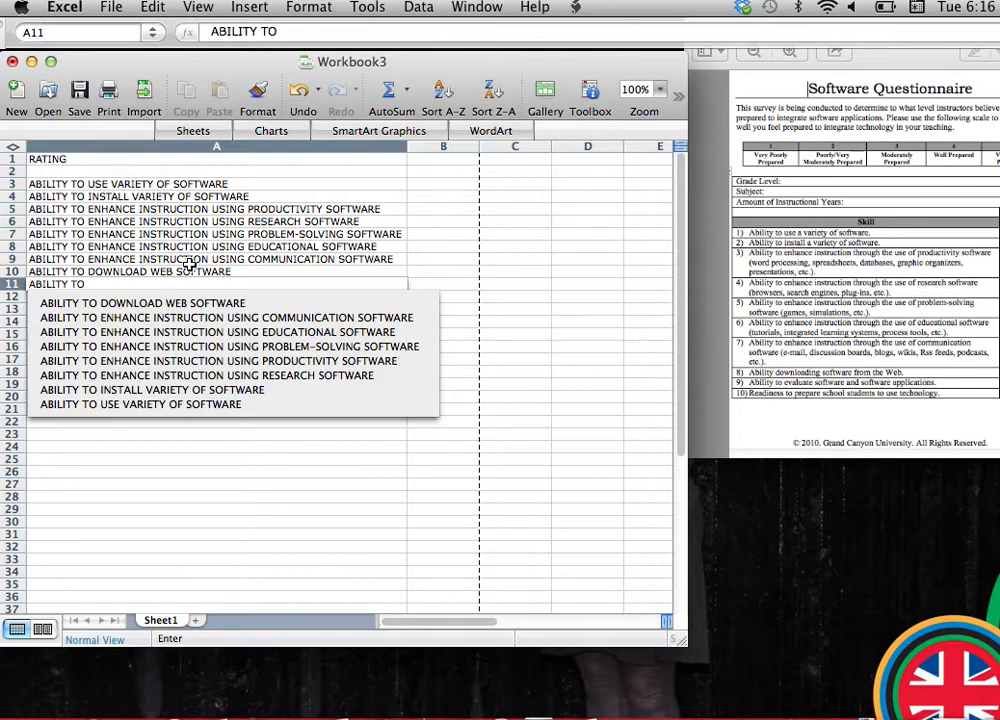
type(" EVALUATE")
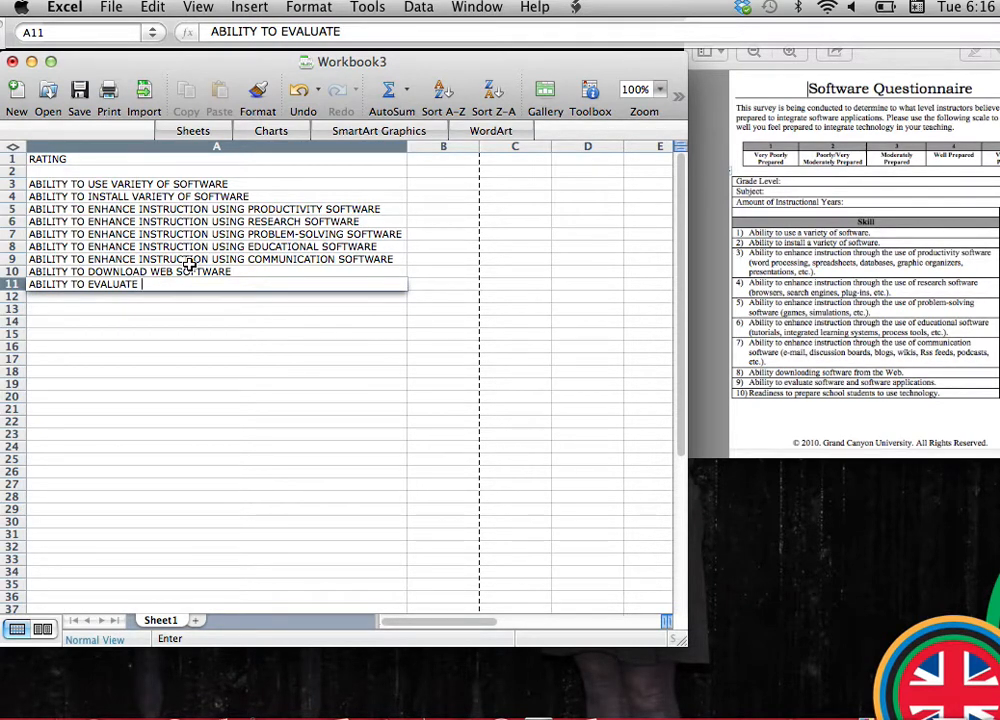
type(" SOFTWARE A")
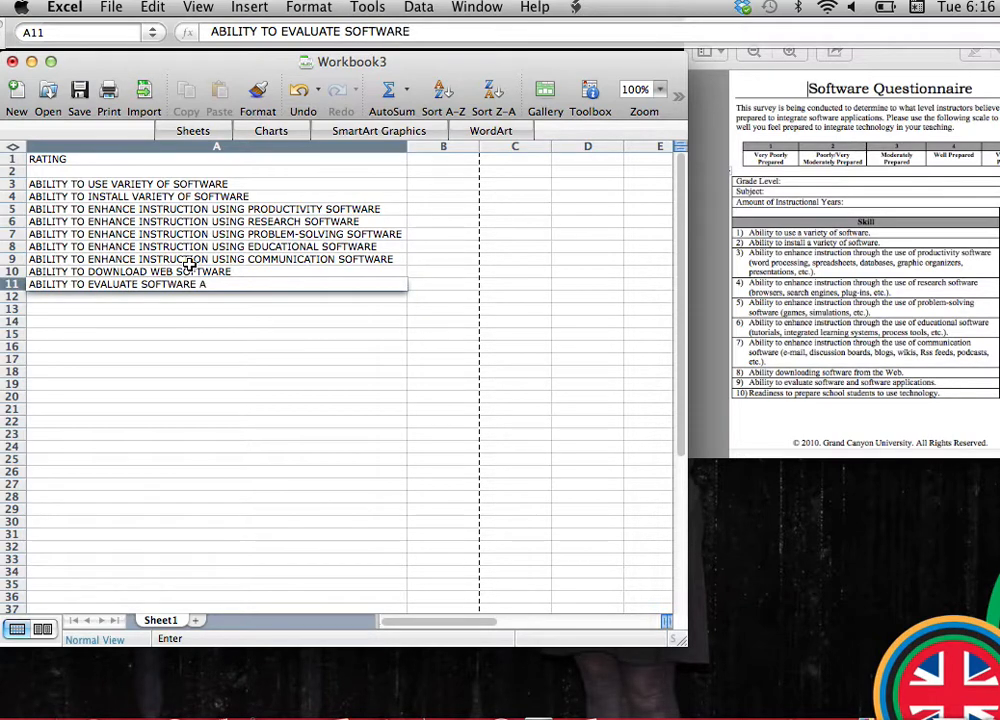
type("ND APPLICATIONS")
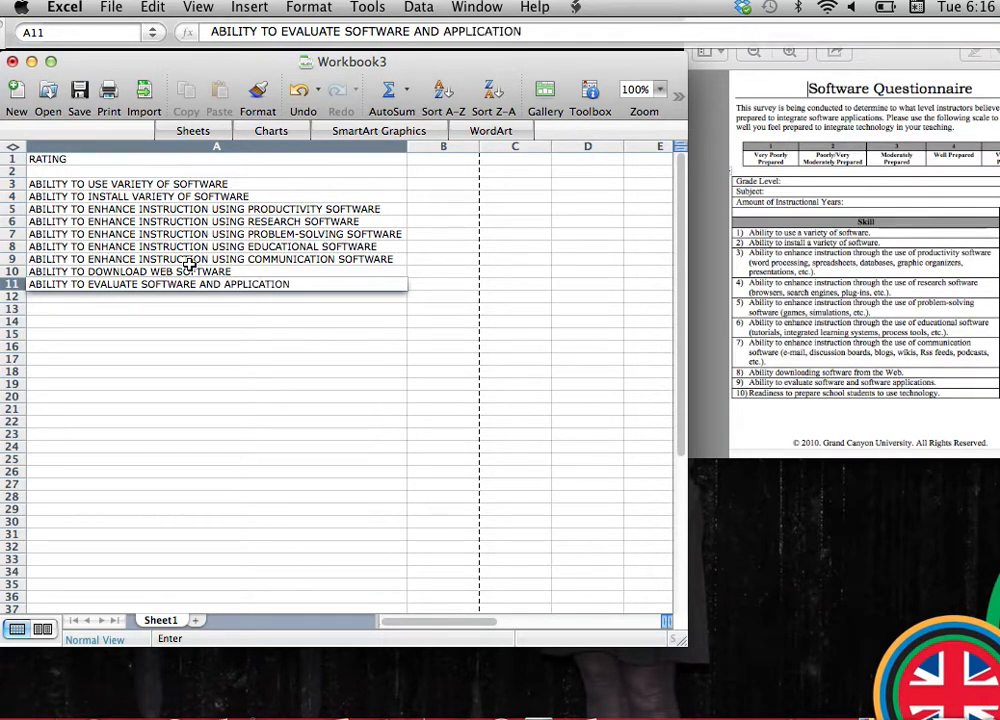
key("Return")
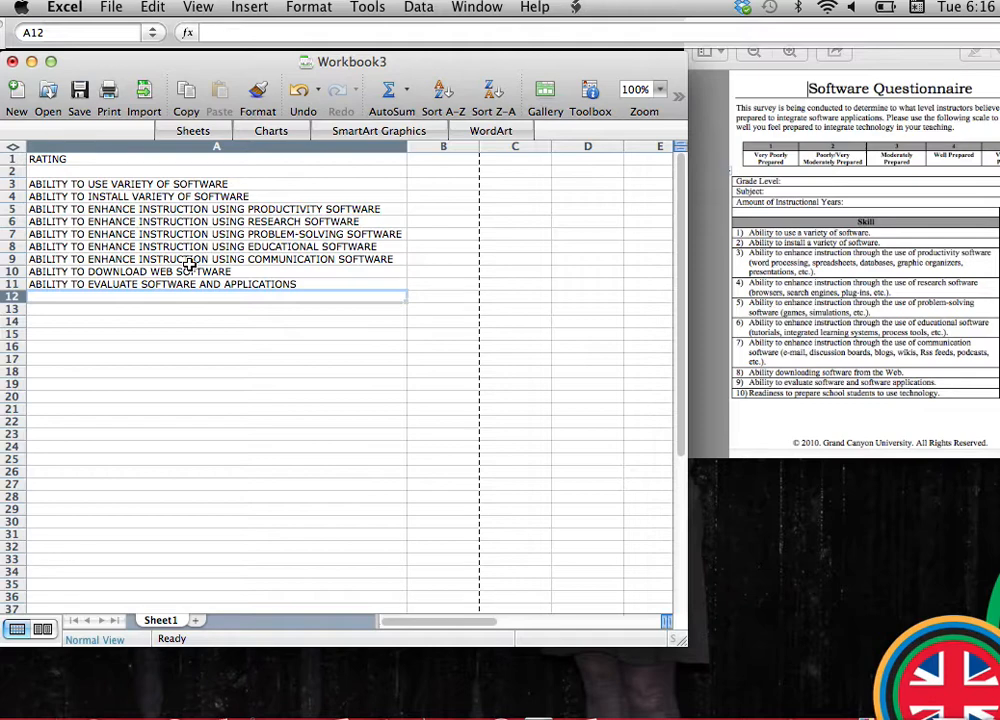
Enter the tenth skill, READINESS TO PREPARE SCHOOL STUDENTS TO USE TECHNOLOGY, in A12.
type("READINE")
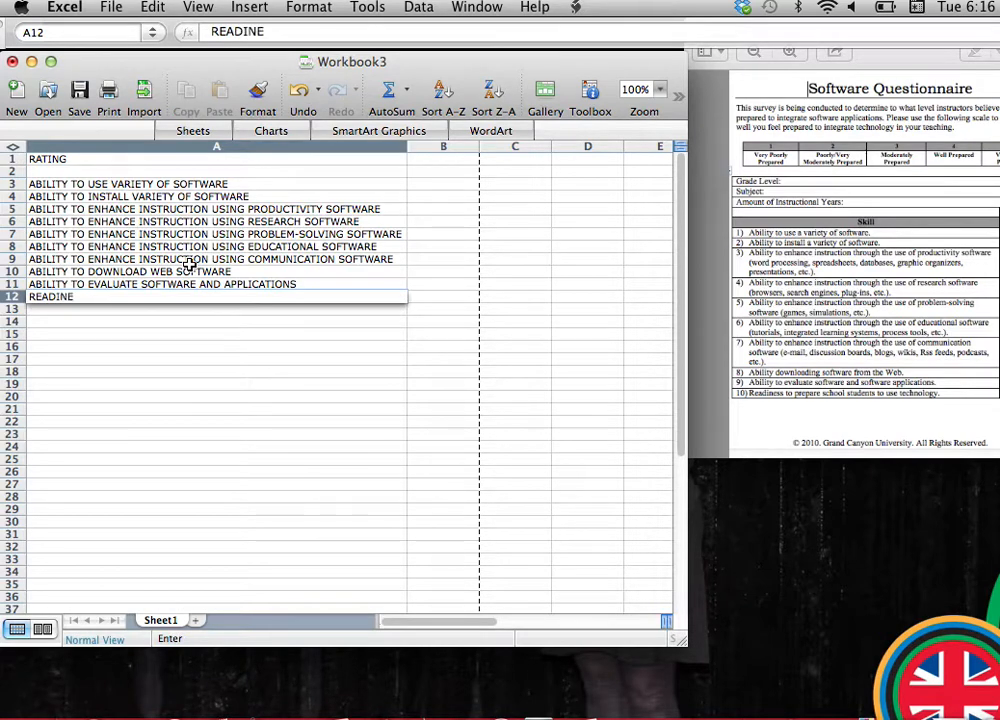
type("SS TO PREPARE ")
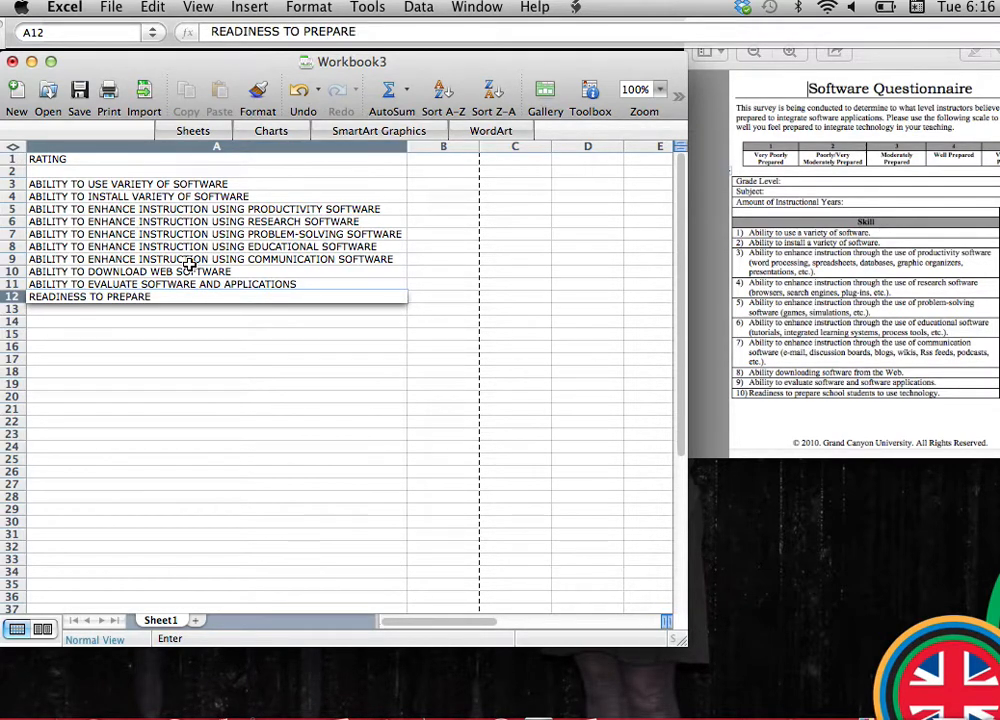
type("SCHOOL S")
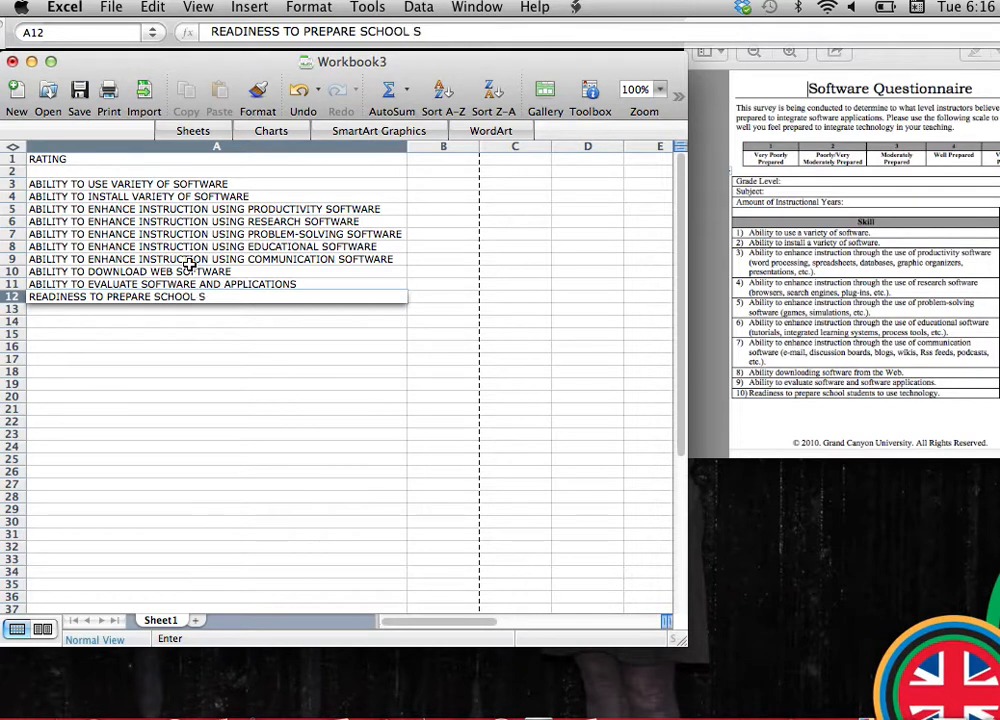
type("TUDENTS TO U")
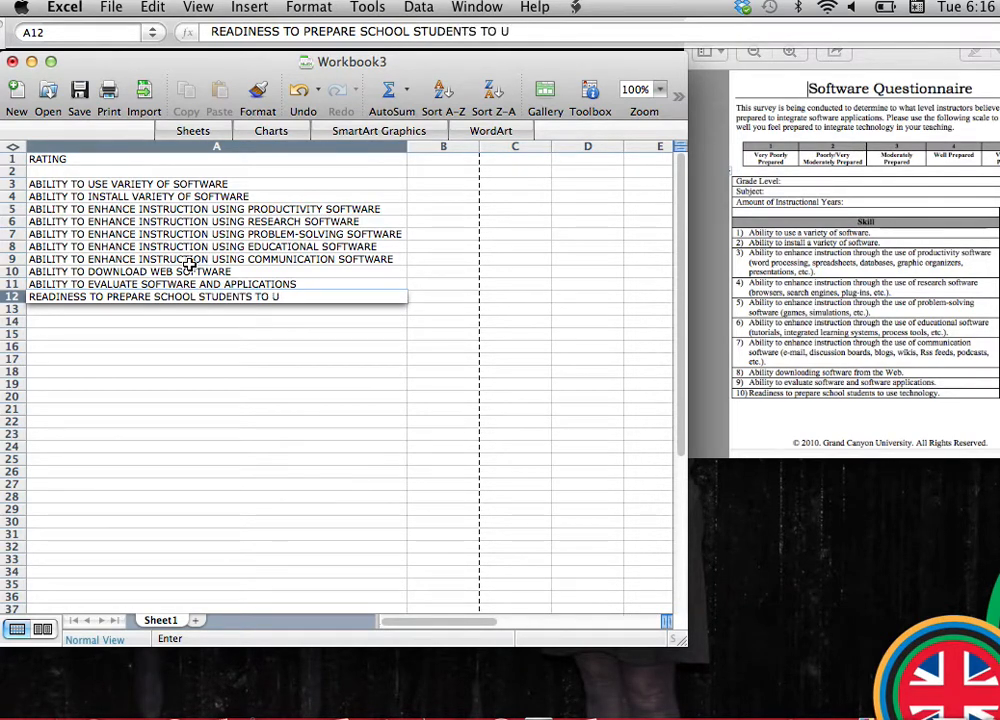
type("SE TECHNOLOG")
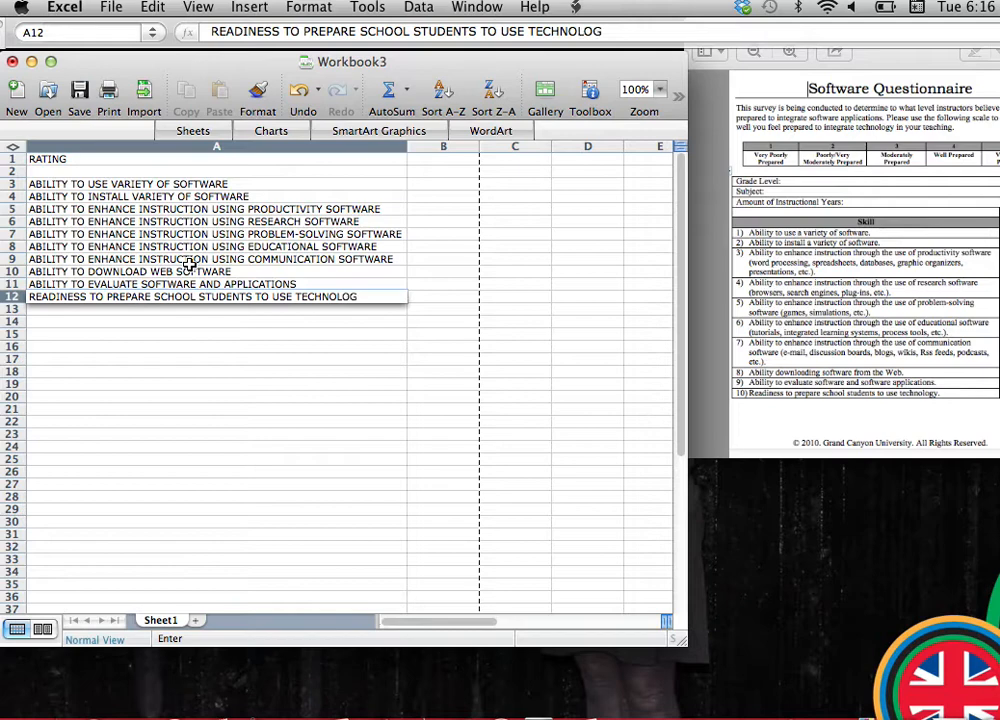
type("Y")
Switch to Preview and close the Software Questionnaire document.
left_click(766, 236)
left_click(697, 28)
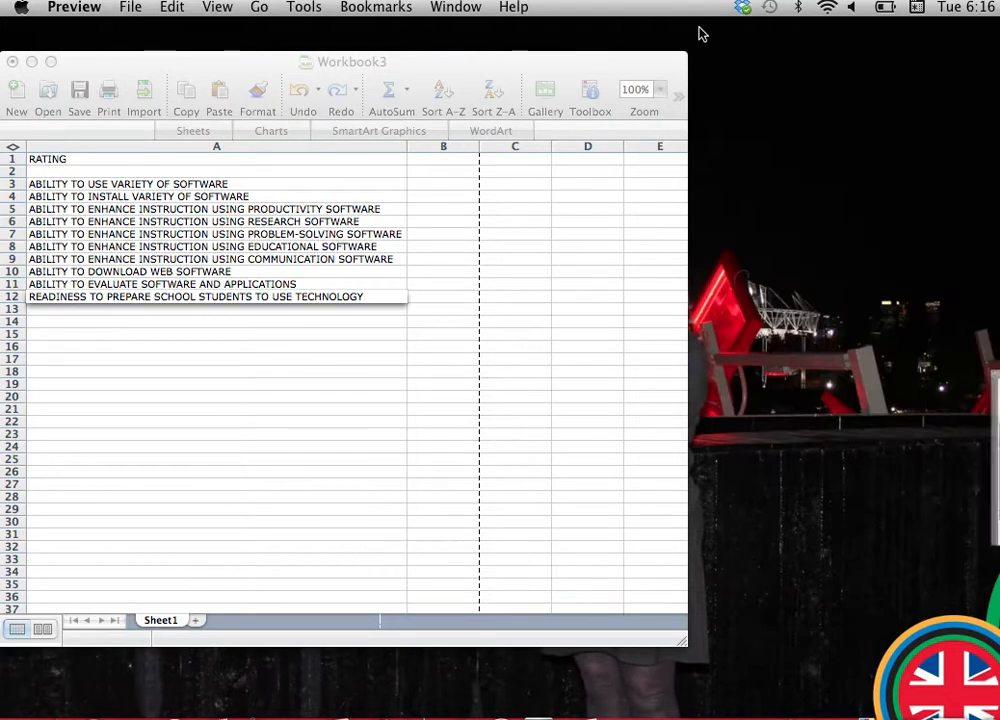
Switch back to the Excel workbook and enter the rating numbers 1 to 5 across C1 to G1.
left_click_drag(598, 70, 713, 80)
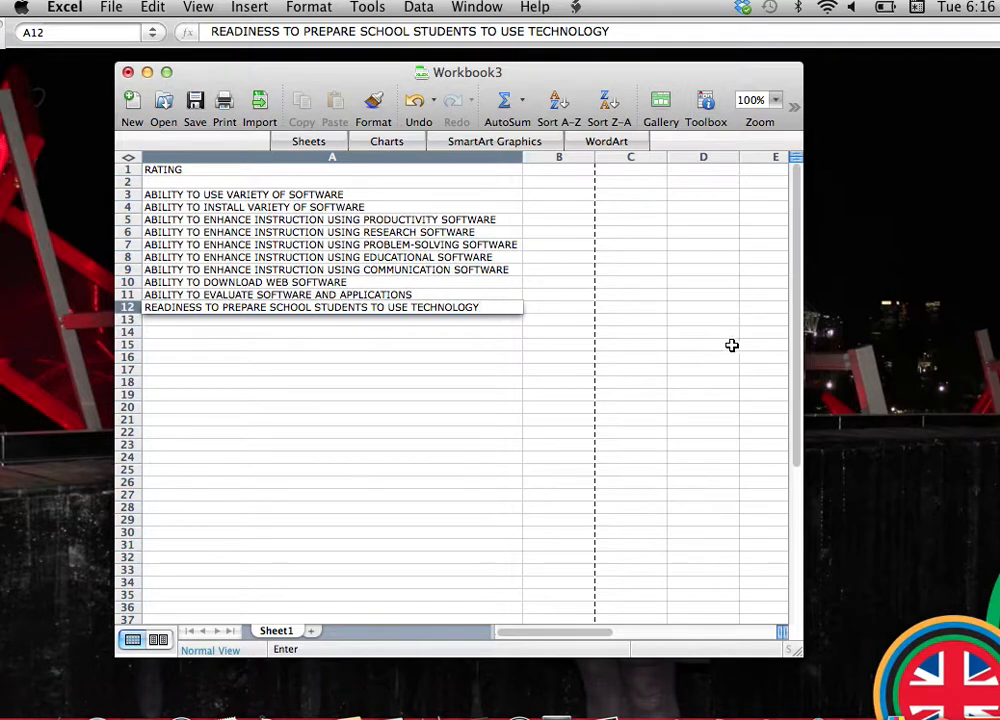
left_click(641, 170)
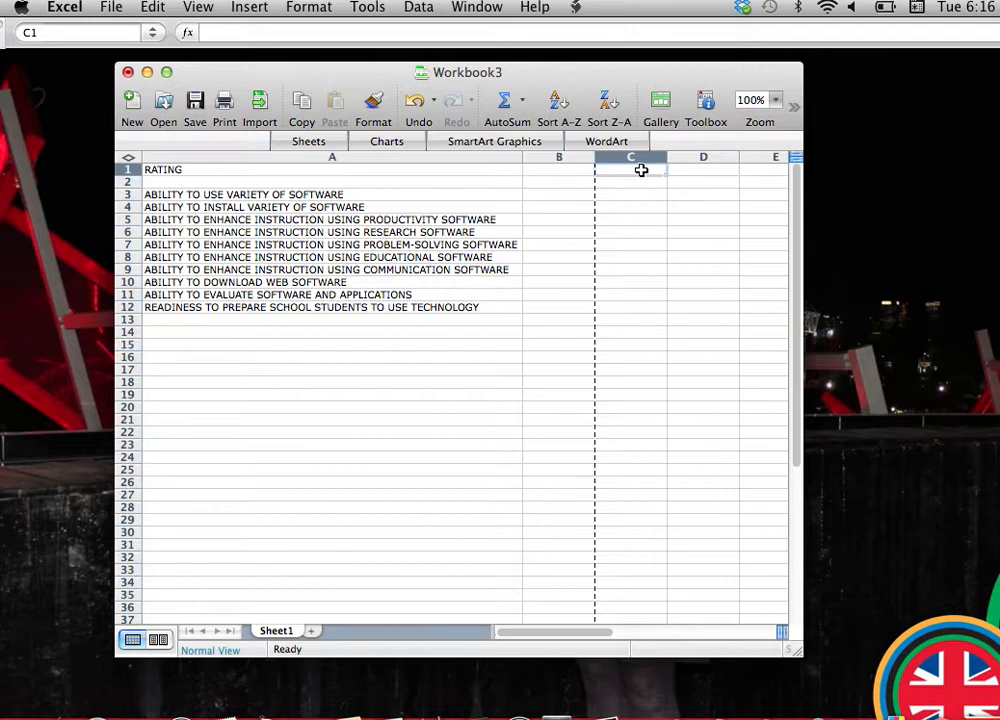
type("1")
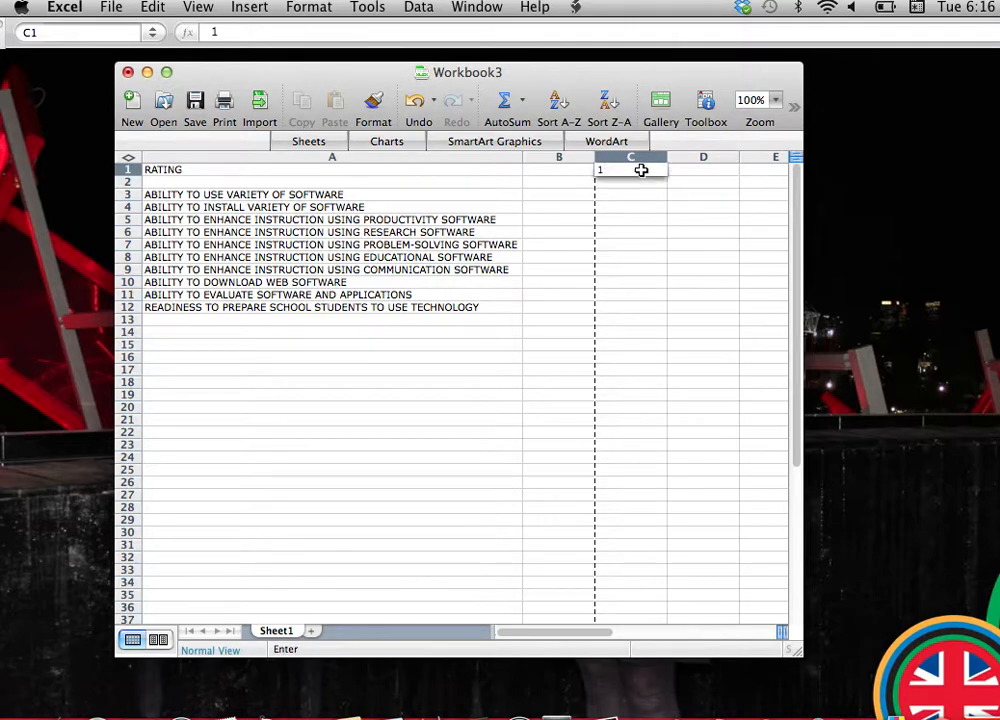
key("Tab")
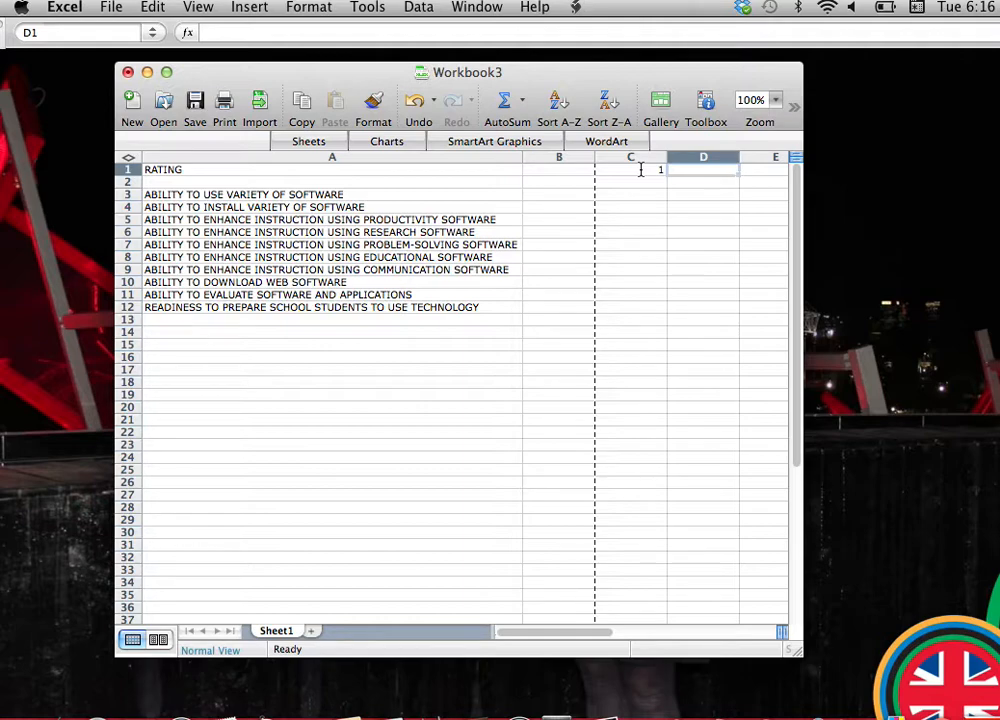
type("2")
key("Tab")
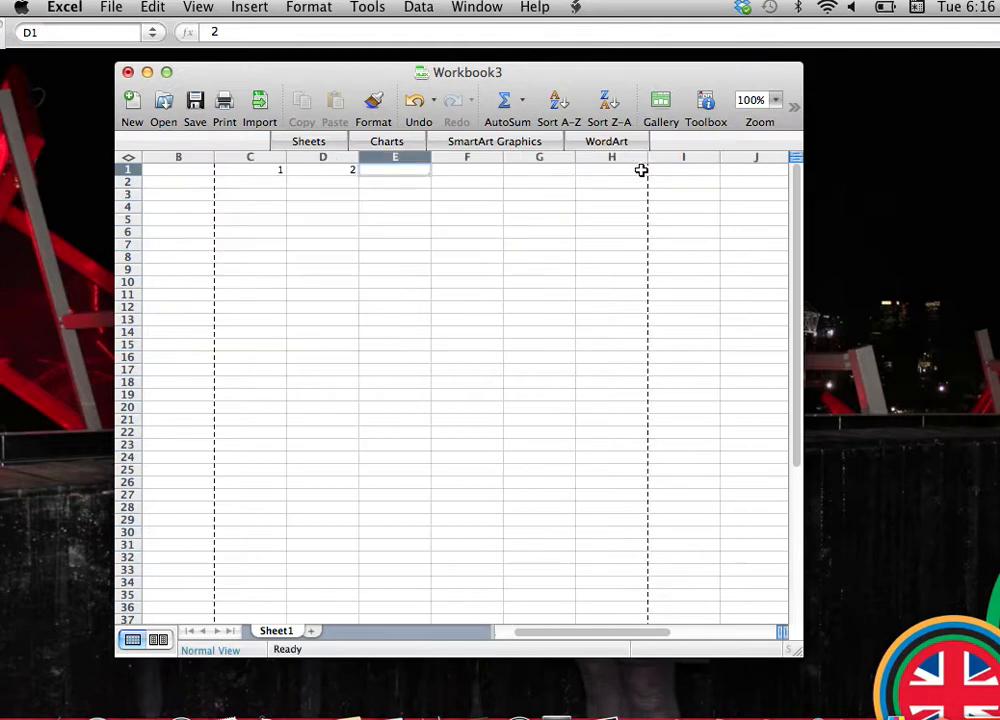
type("3")
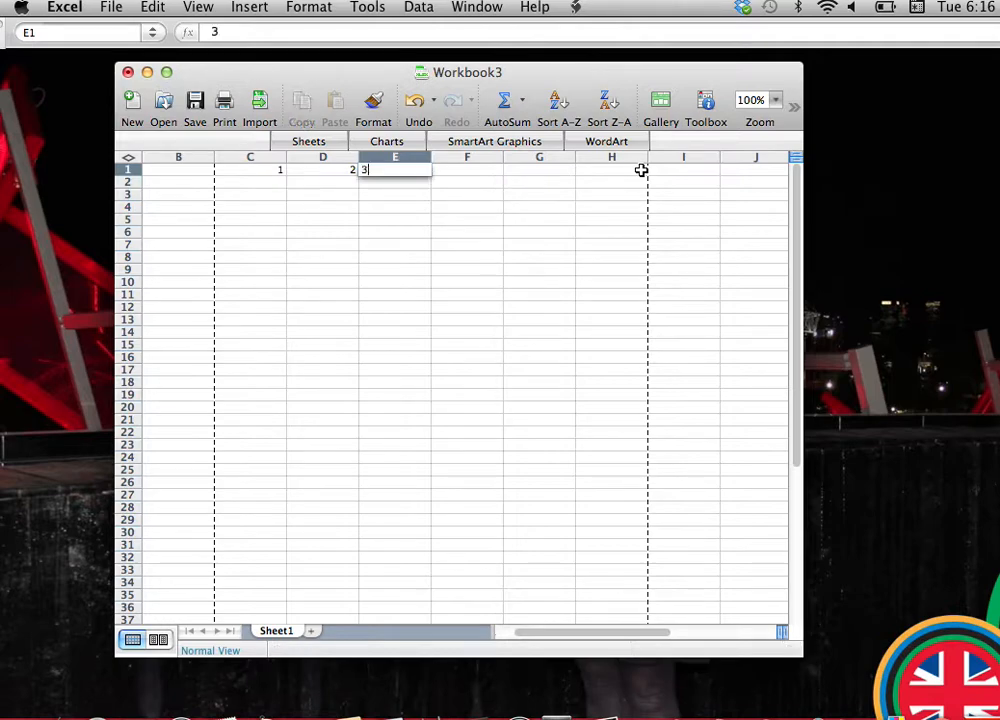
key("Tab")
type("4")
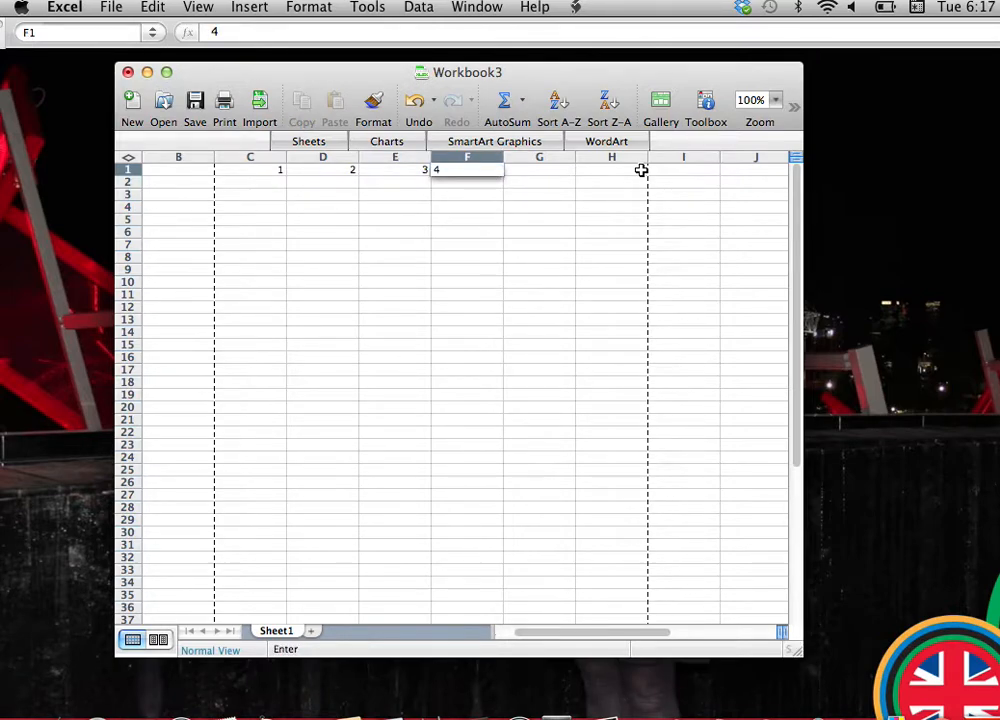
key("Tab")
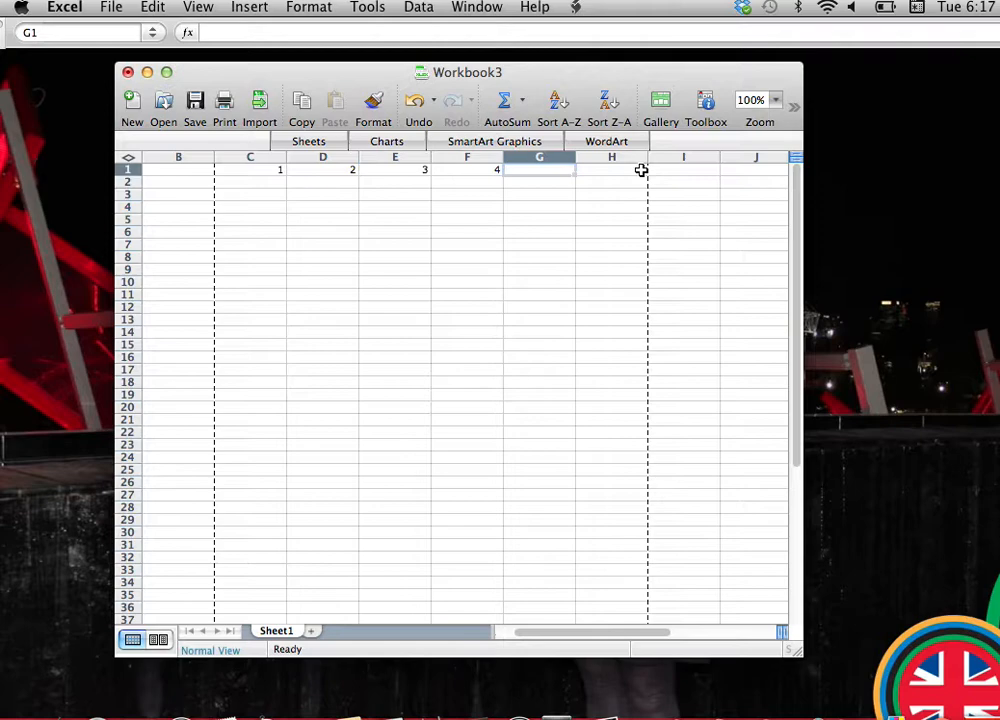
type("5")
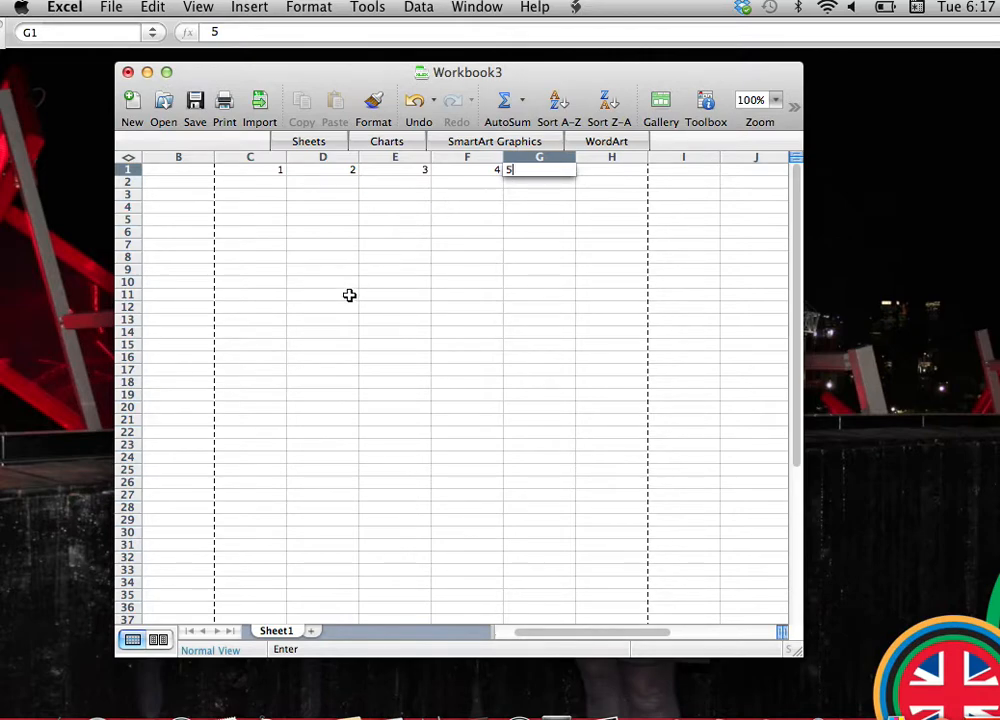
Widen the workbook window and enter 0, 0, 0, 0, 0, 0, 1, 0, 0, 0 in C3 to C12.
scroll(346, 297, "left", 2)
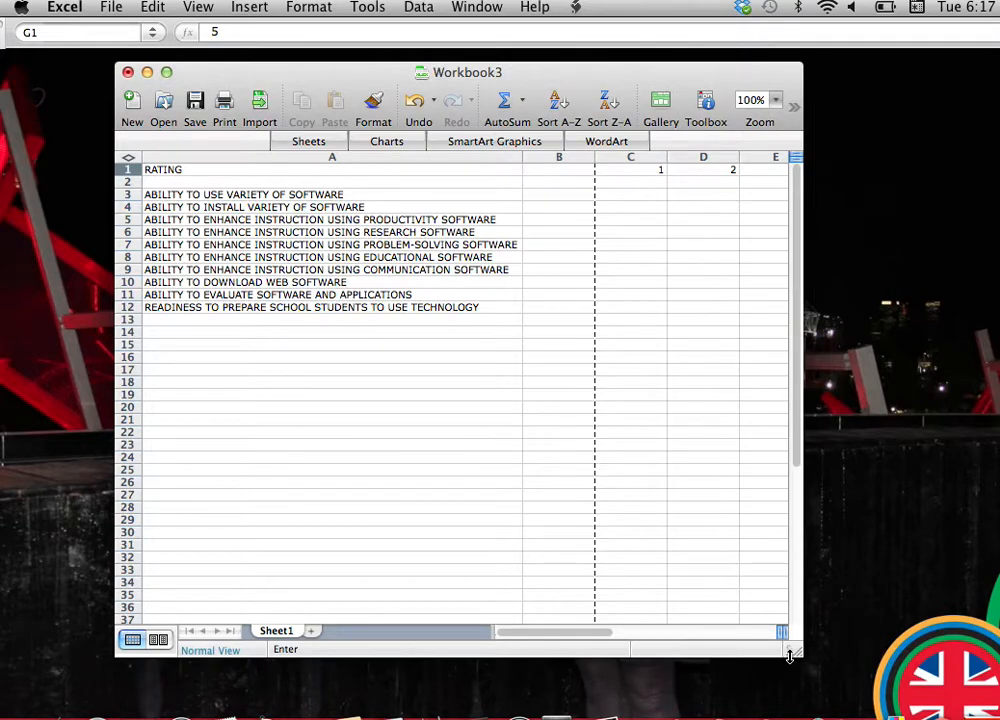
left_click_drag(795, 651, 932, 625)
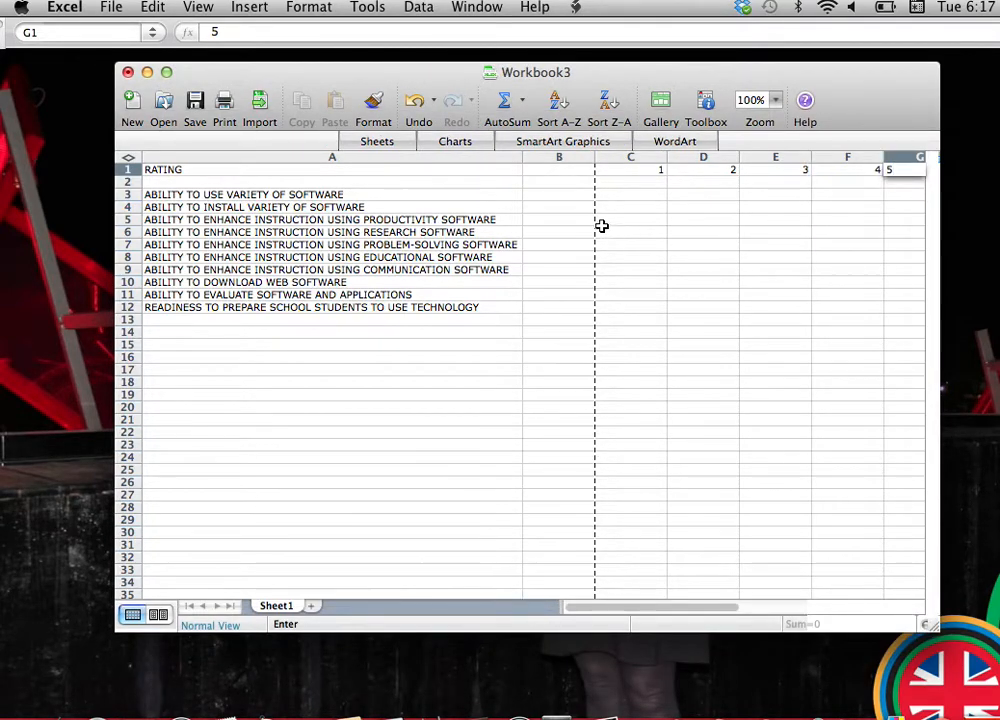
left_click(633, 196)
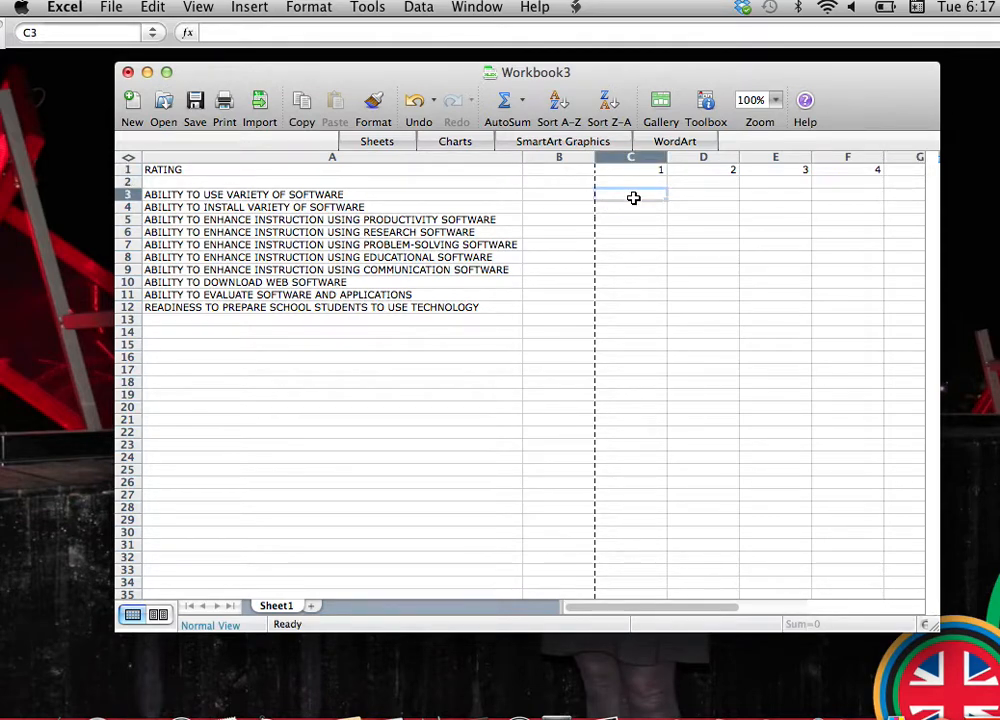
type("0")
key("Return")
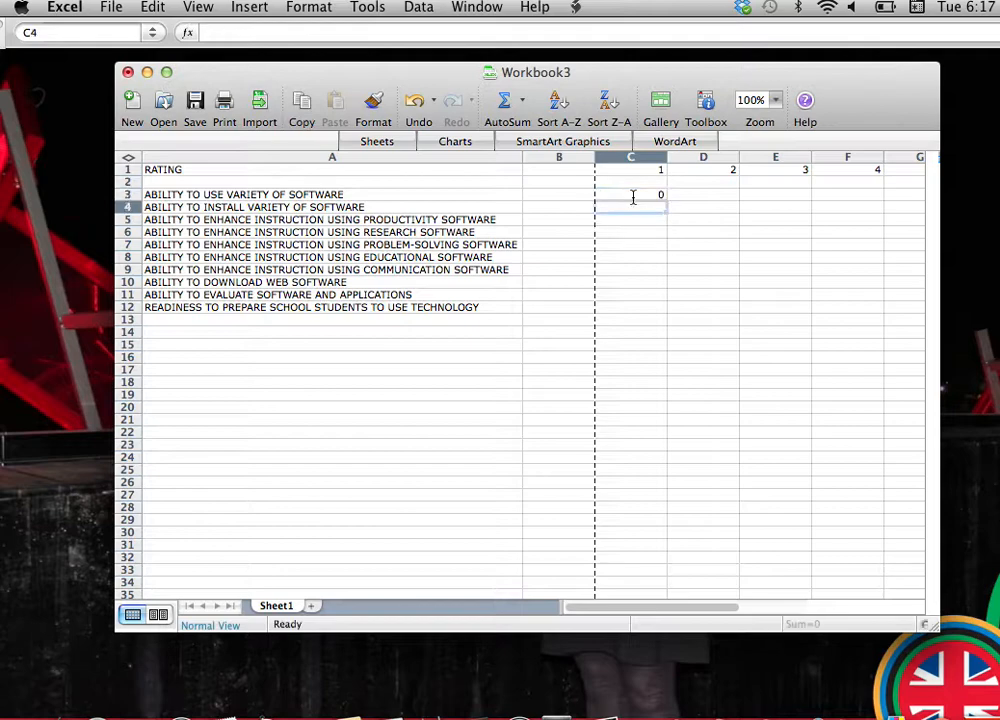
type("0")
key("Return")
type("0")
key("Return")
type("0")
key("Return")
type("0")
key("Return")
type("0")
key("Return")
type("1")
key("Return")
type("0")
key("Return")
type("0")
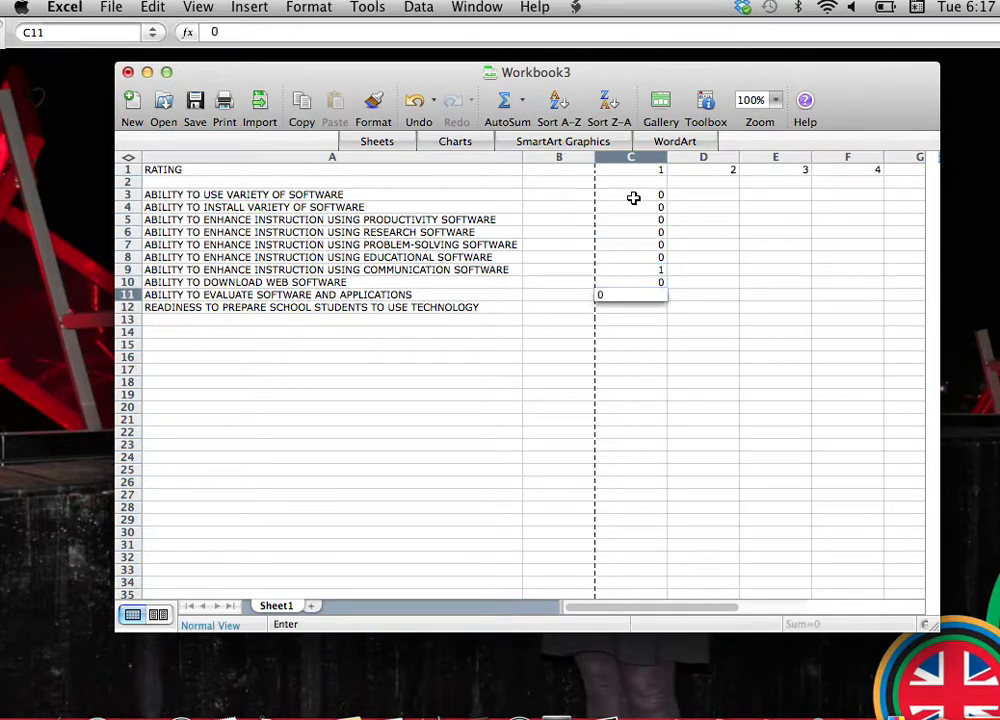
key("Return")
type("0")
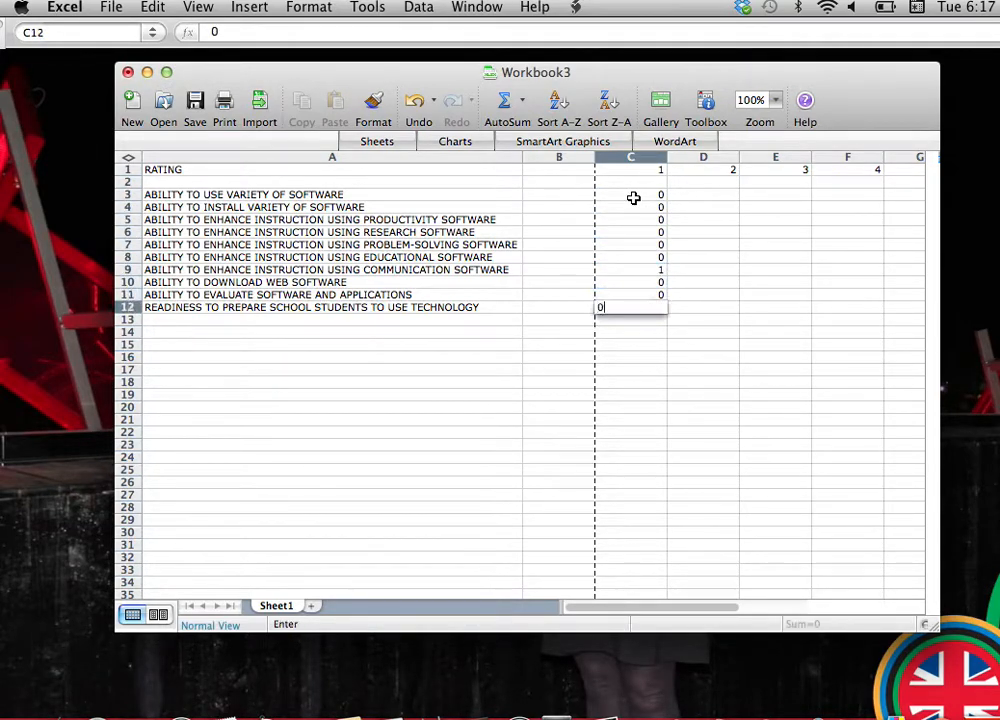
Enter 0, 0, 1, 2, 3, 2, 1, 0, 1, 0 in D3 to D12 under rating 2.
left_click(706, 198)
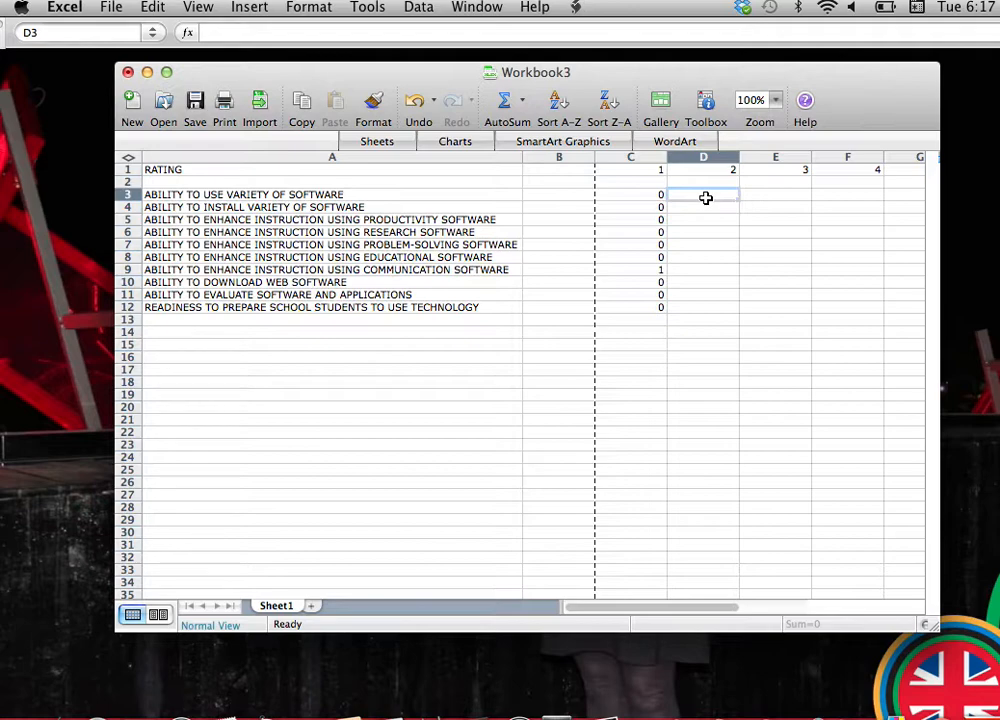
type("0")
key("Return")
type("0")
key("Return")
type("1")
key("Return")
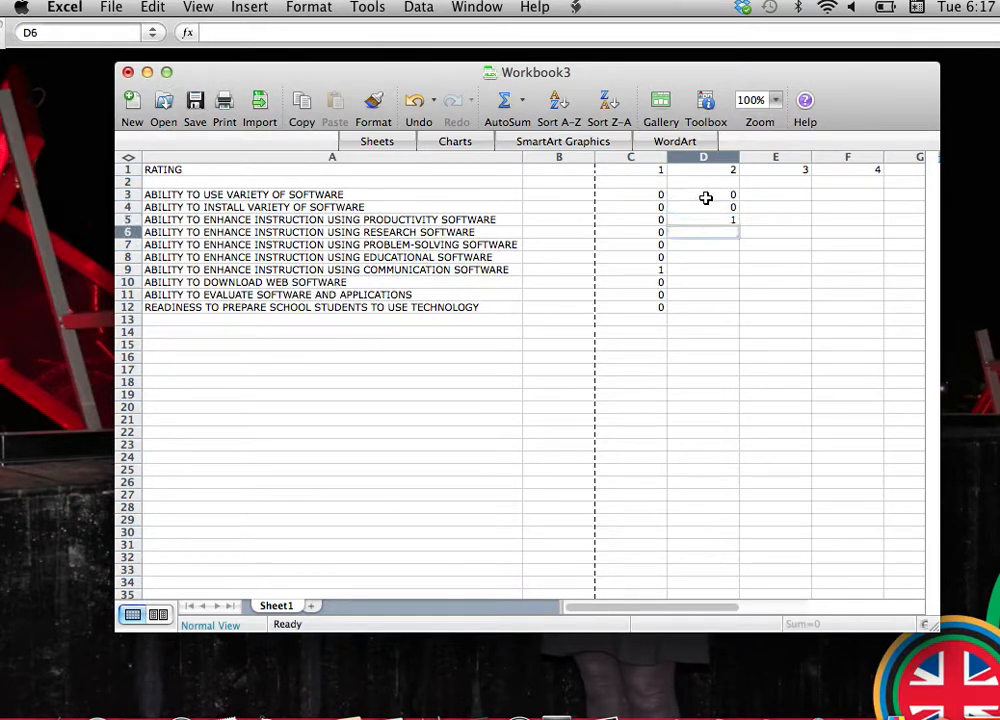
type("2")
key("Return")
type("3")
key("Return")
type("2")
key("Return")
type("1")
key("Return")
type("0")
key("Return")
type("1")
key("Return")
type("0")
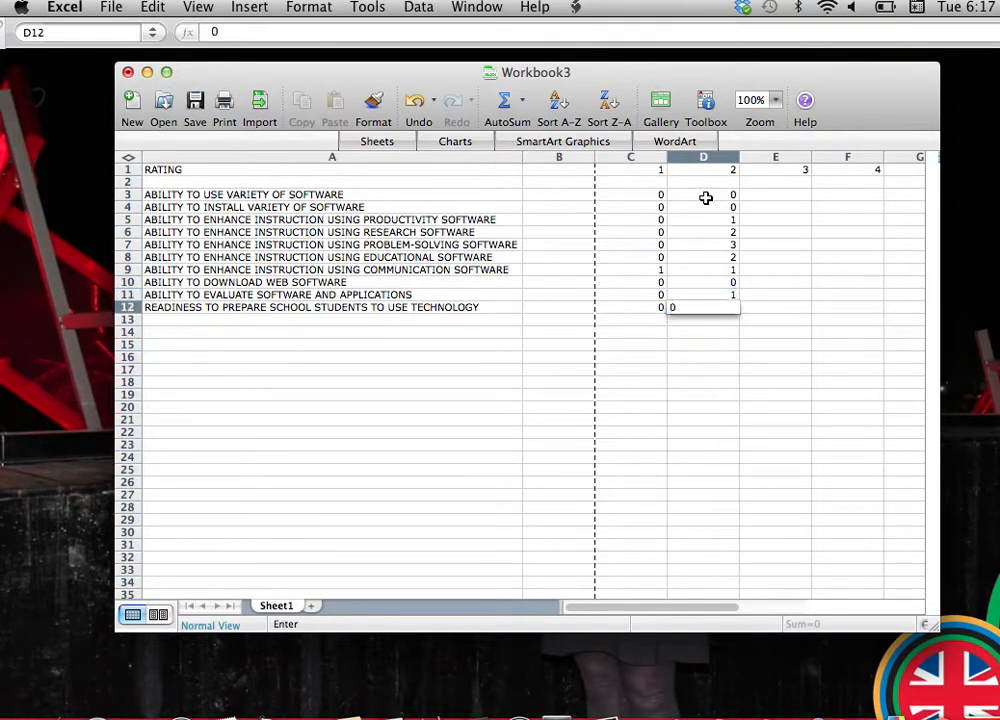
Enter 4, 3, 6, 3, 6, 4, 6, 2, 7, 6 in E3 to E12 under rating 3.
left_click(798, 197)
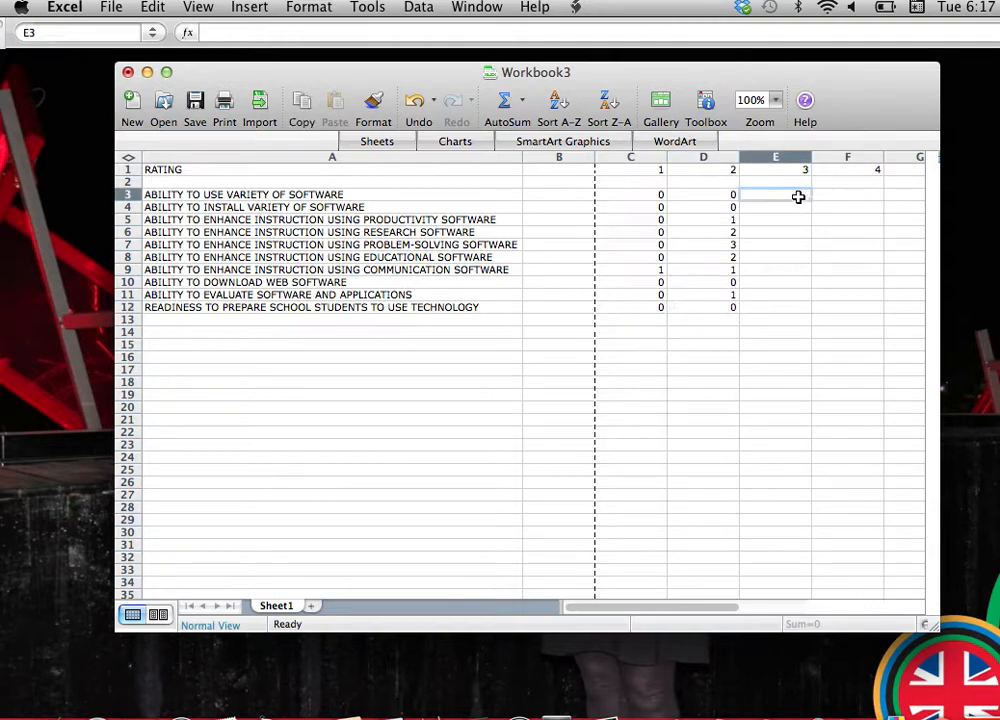
type("4")
key("Return")
key("Return")
type("6")
key("Return")
type("3")
key("Return")
type("6")
key("Return")
type("4")
key("Return")
type("6")
key("Return")
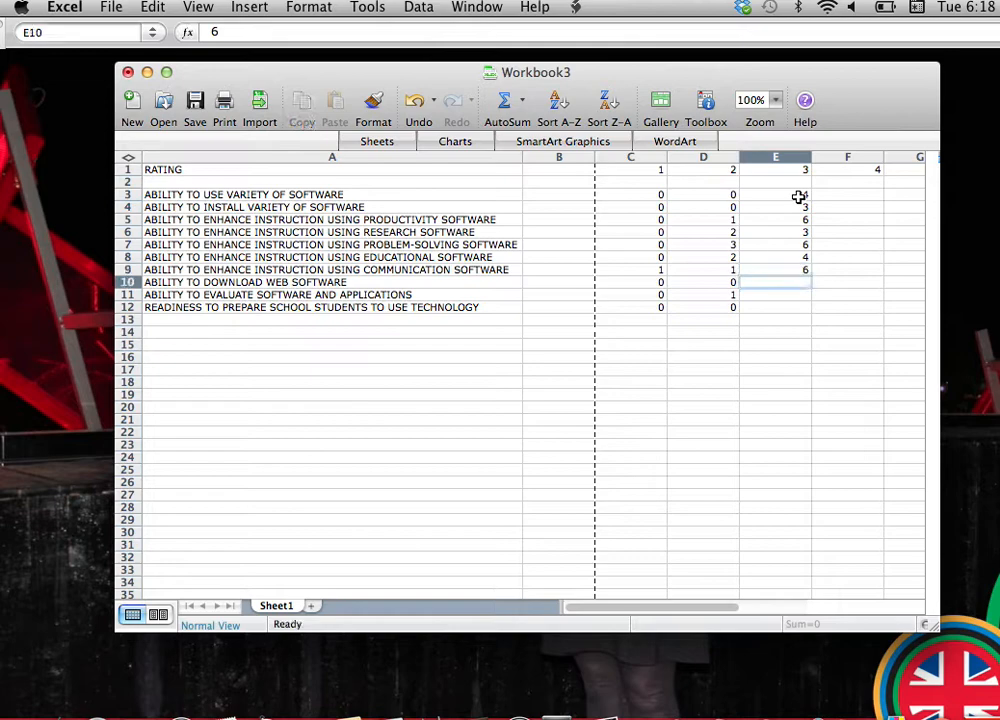
type("2")
key("Return")
type("7")
key("Return")
type("6")
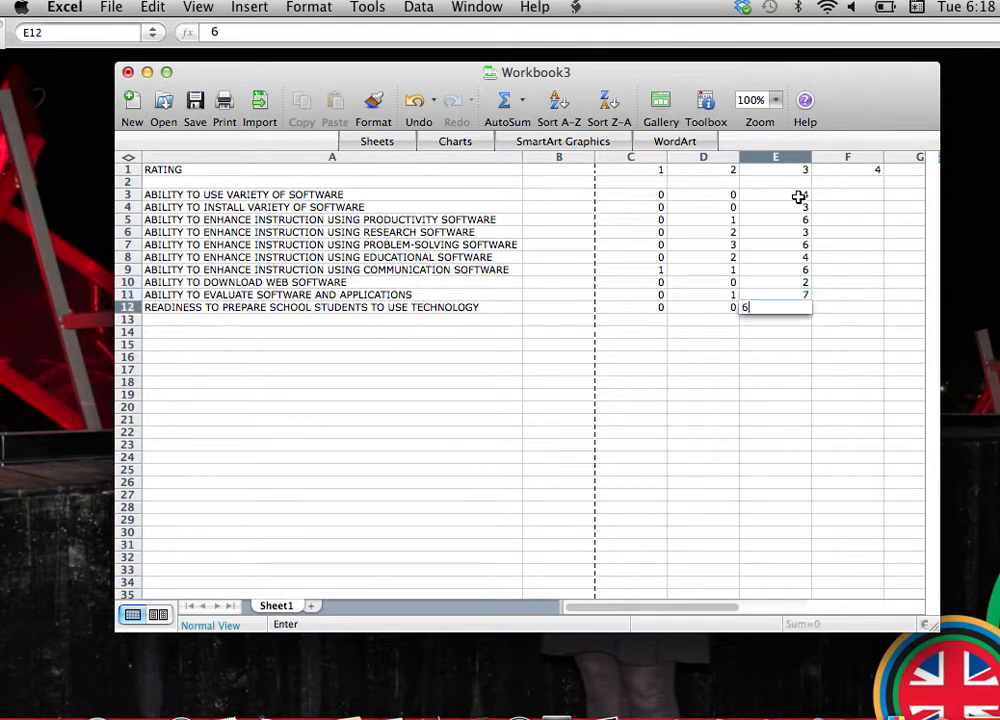
Enter 5, 4, 5, 6, 4, 7, 6, 3, 3, 5 in F3 to F12 under rating 4.
left_click(861, 195)
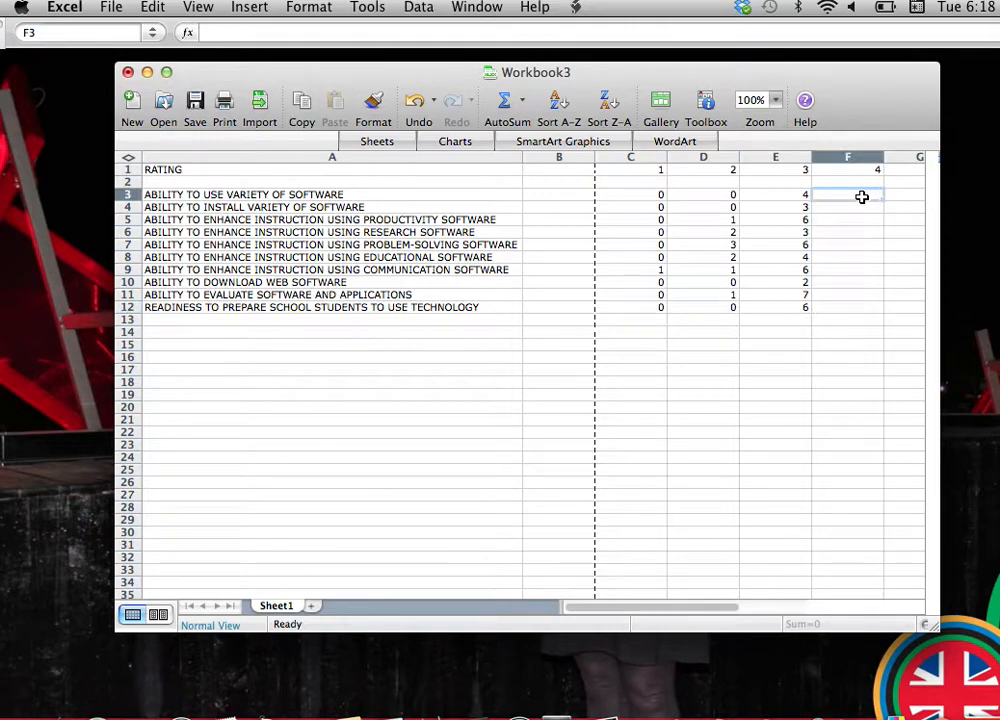
type("5")
key("Return")
type("4")
key("Return")
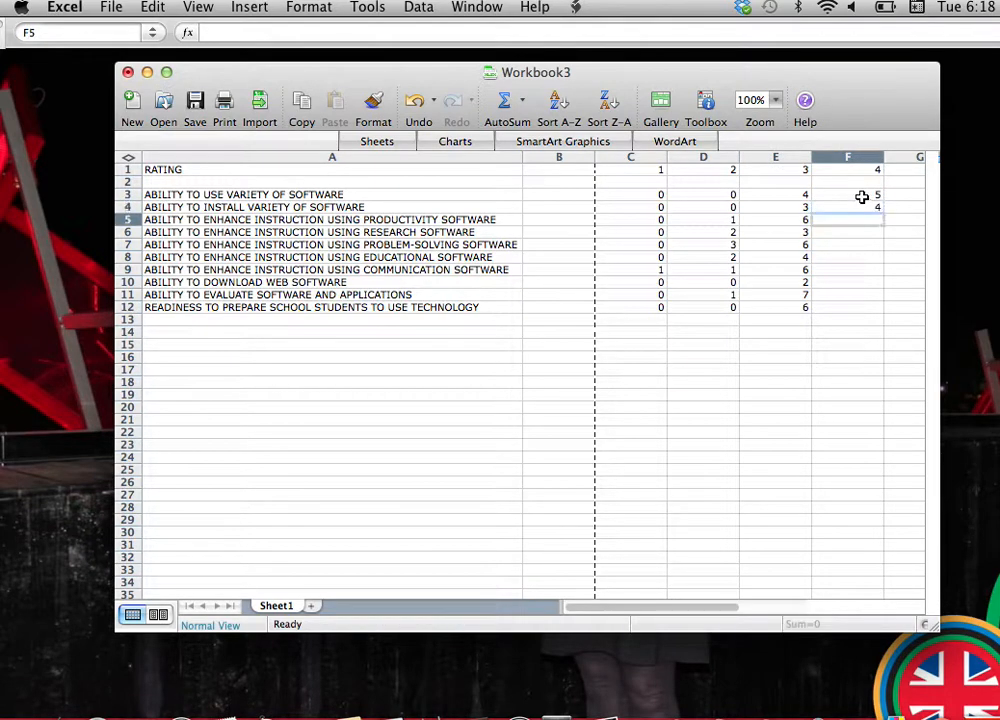
type("5")
key("Return")
type("6")
key("Return")
type("4")
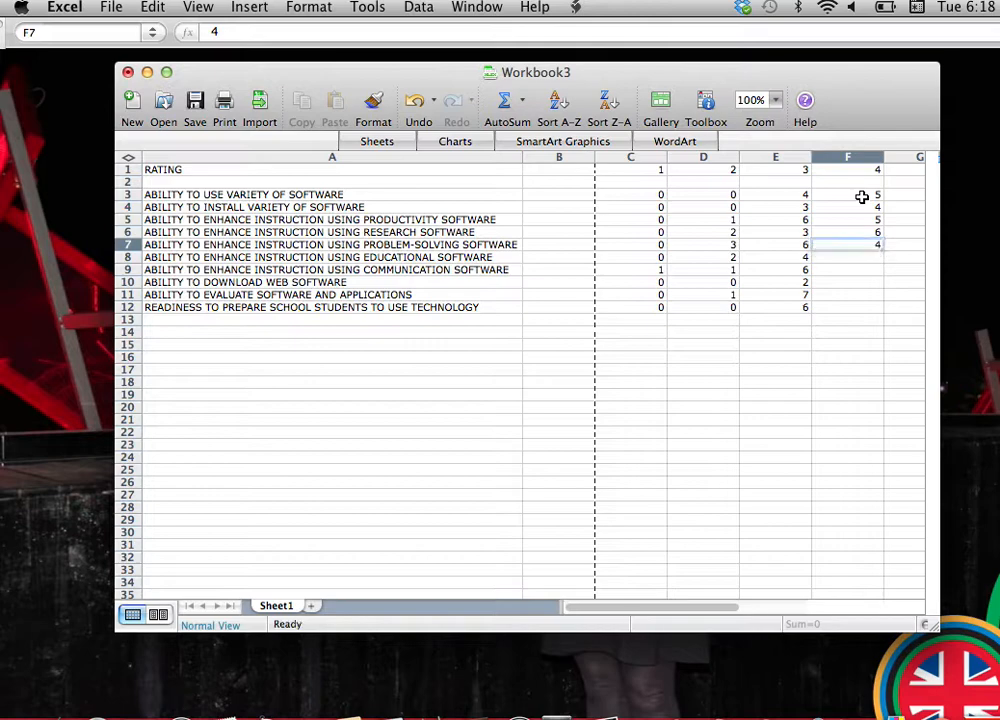
key("Return")
type("7")
key("Return")
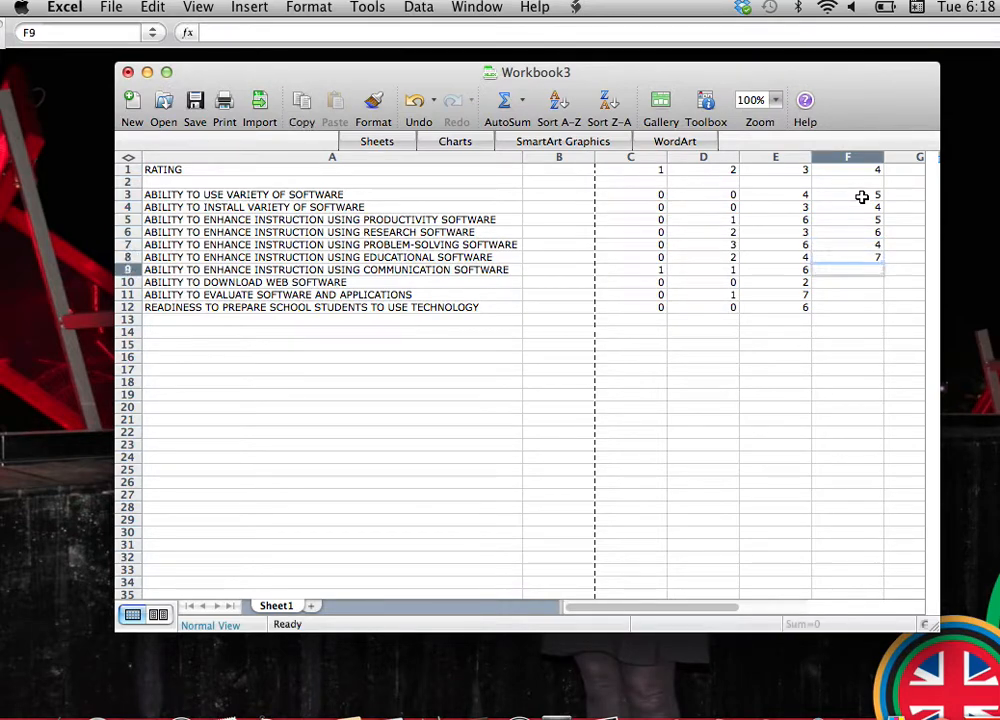
type("6")
key("Return")
type("3")
key("Return")
type("3")
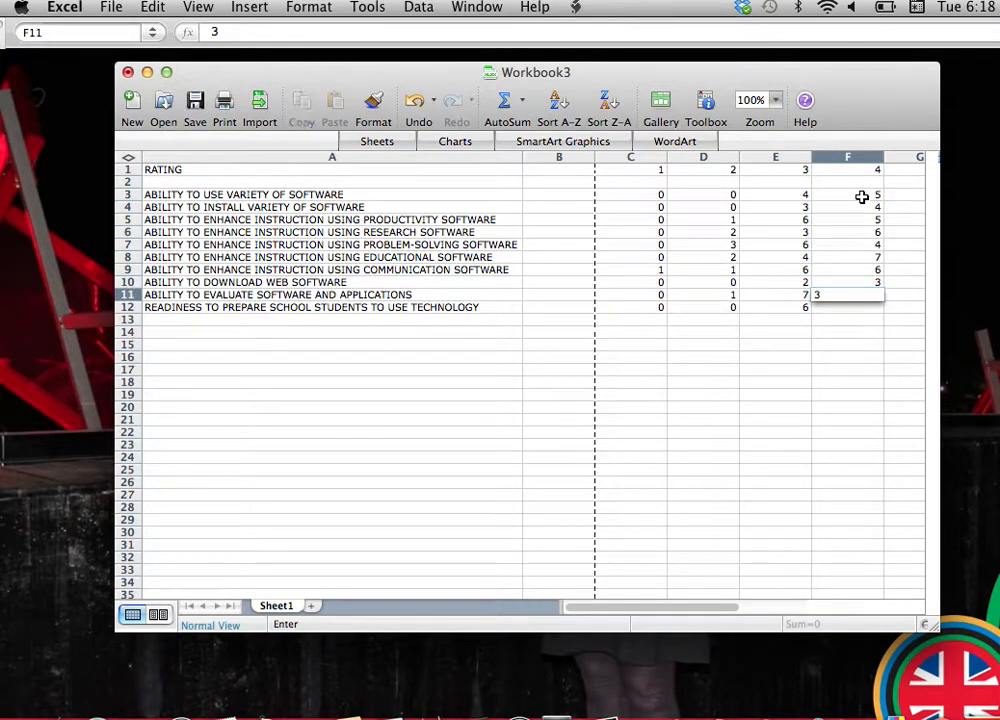
key("Return")
type("5")
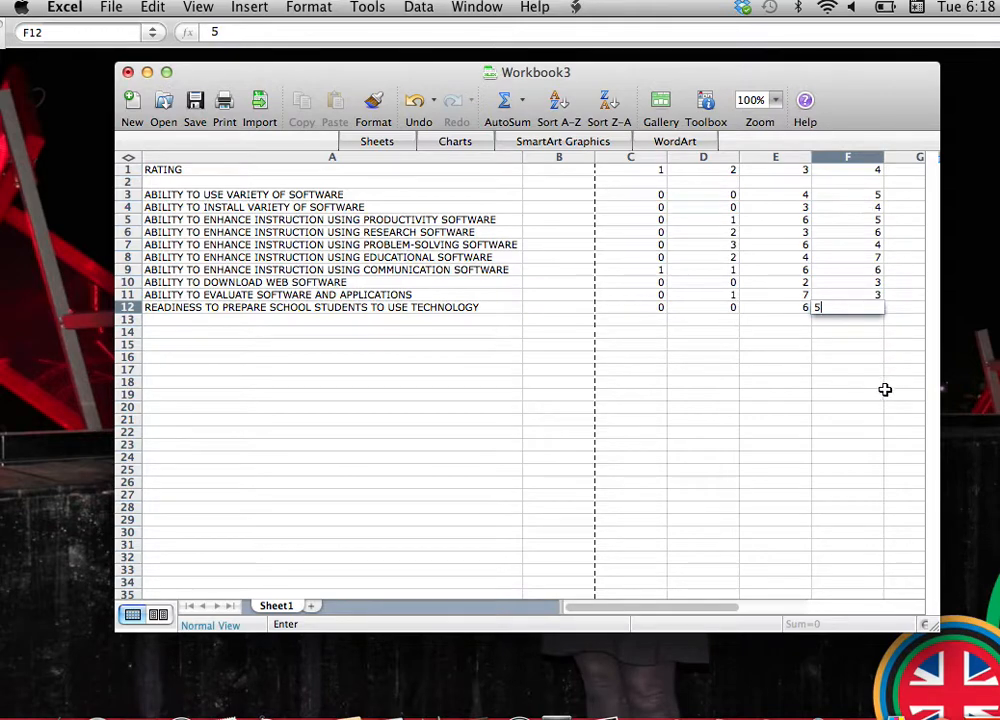
Enter 6, 7, 3, 4, 2, 1, 1, 10, 4, 4 in G3 to G12 and widen the window to fit column G.
scroll(885, 389, "right", 3)
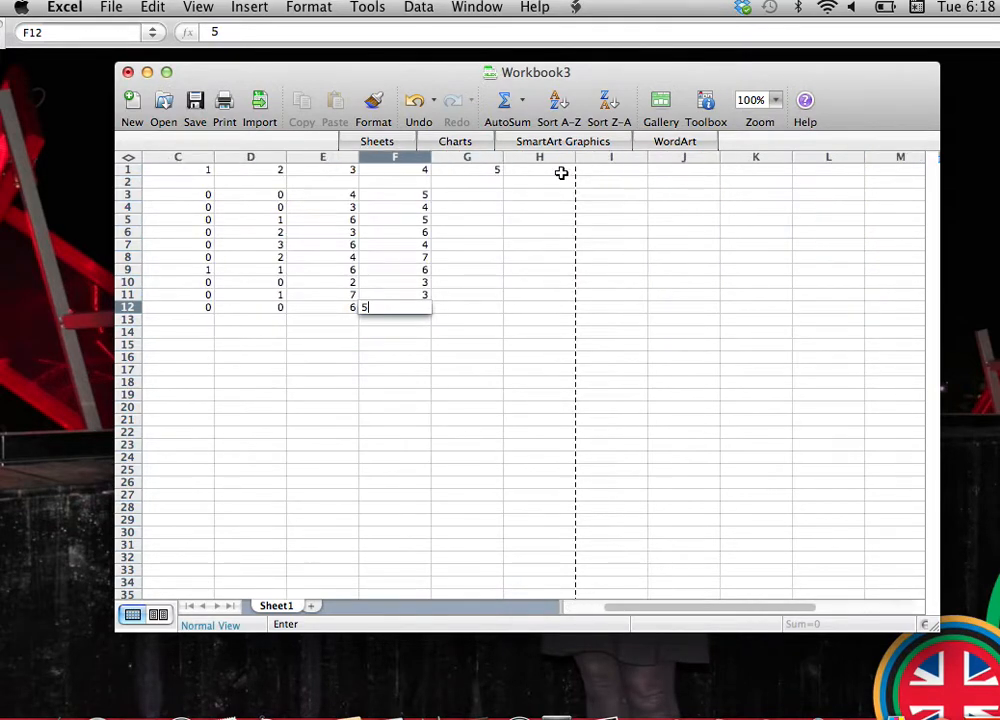
left_click(489, 199)
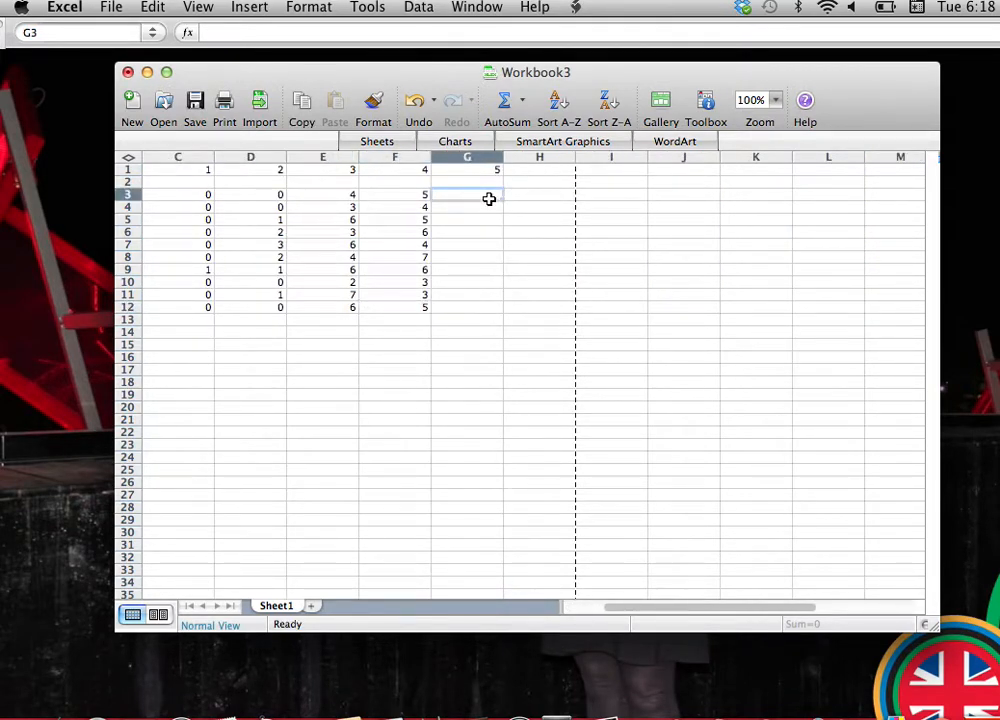
type("6")
key("Return")
type("7")
key("Return")
type("3")
key("Return")
type("4")
key("Return")
type("2")
key("Return")
type("1")
key("Return")
type("1")
key("Return")
type("1")
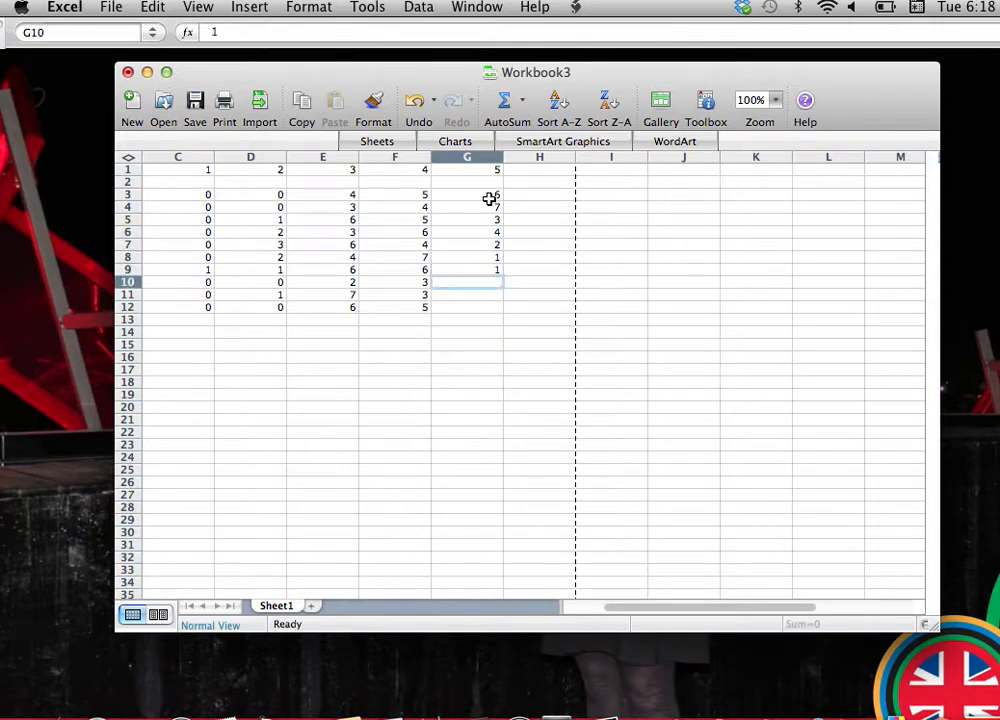
type("0")
key("Return")
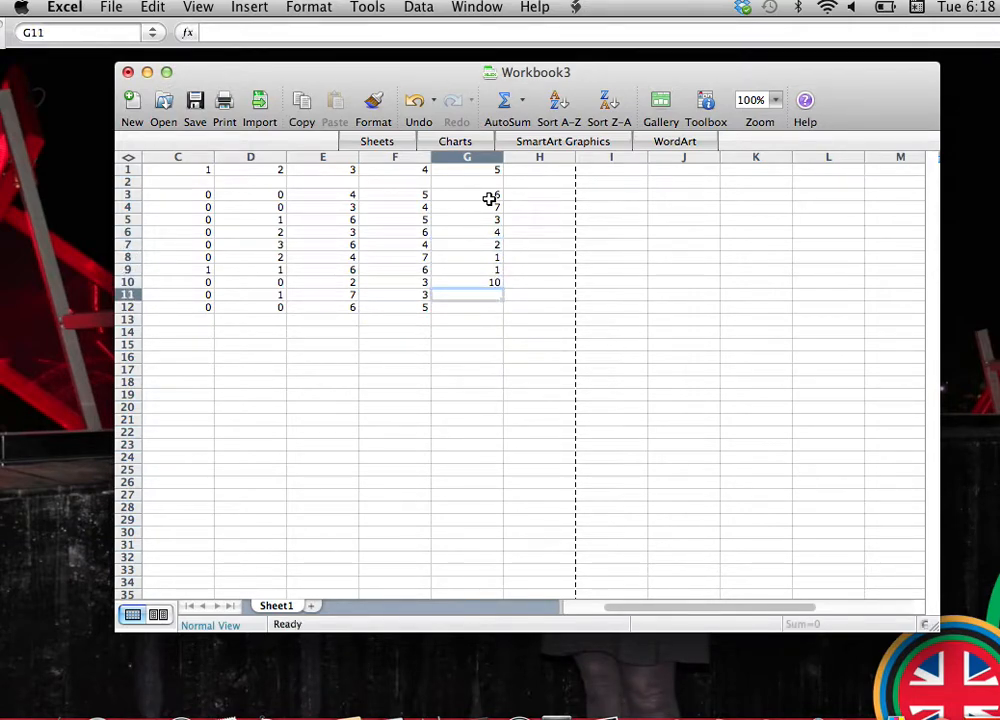
type("4")
key("Return")
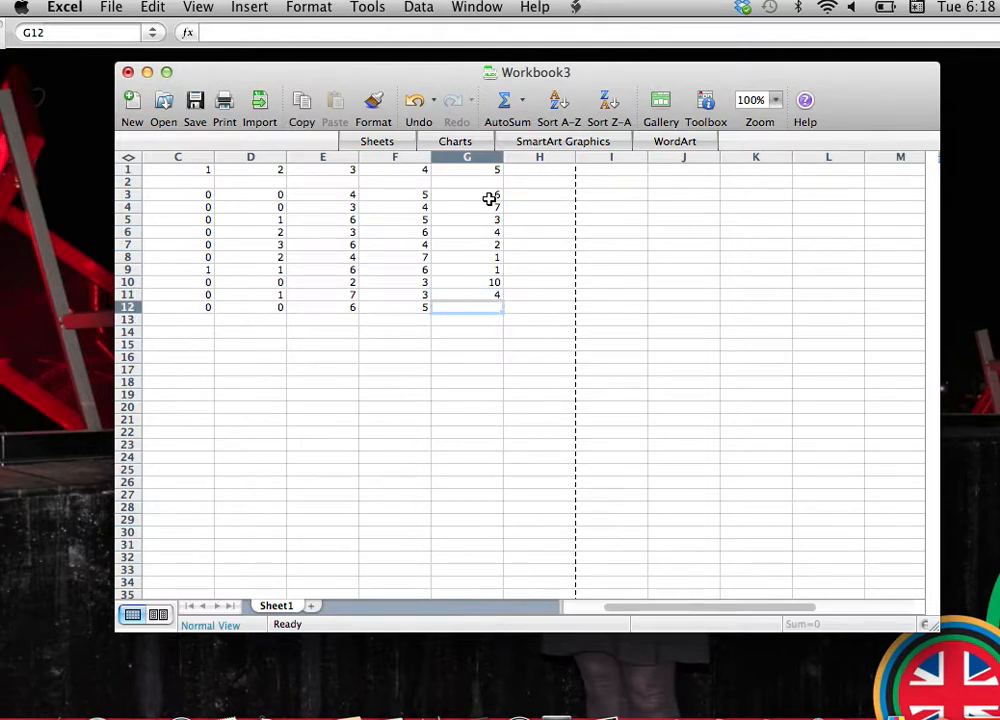
type("4")
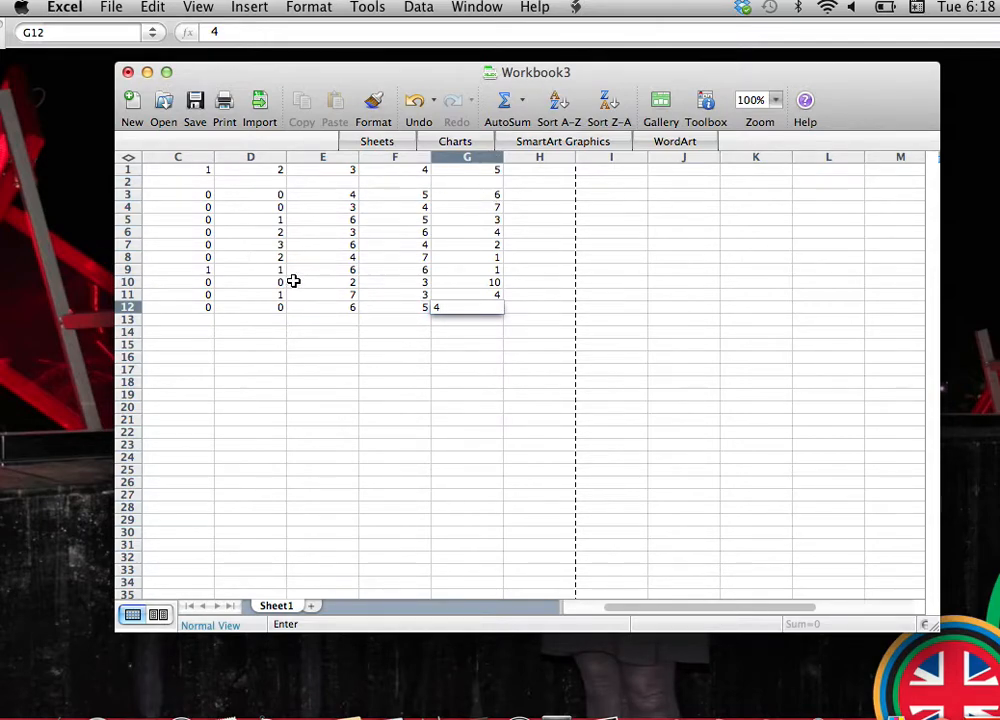
scroll(293, 281, "left", 2)
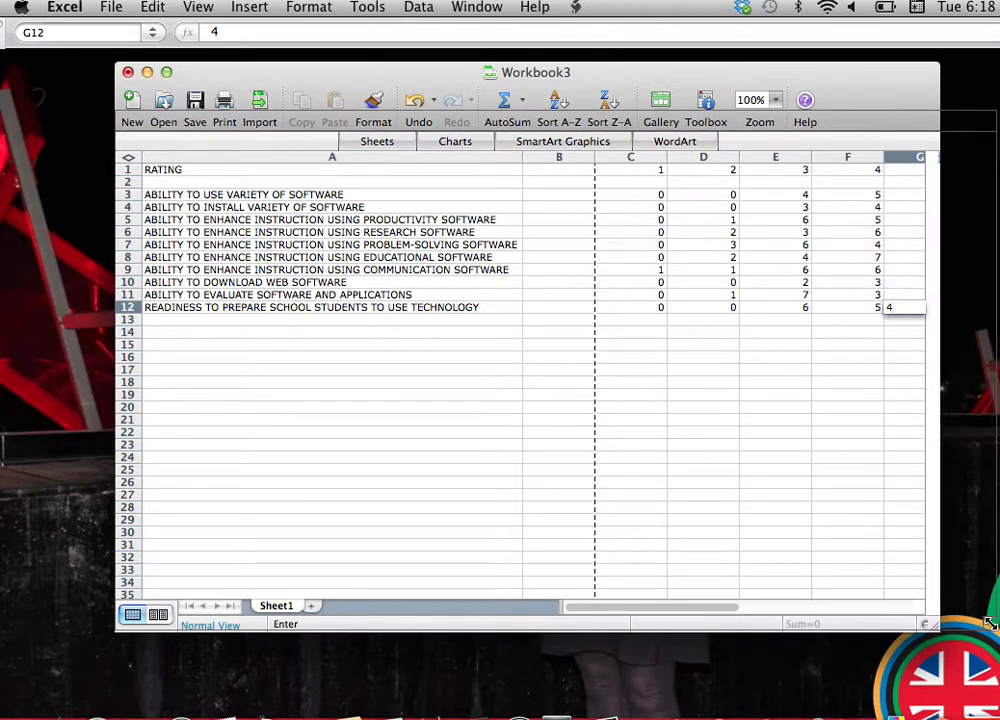
left_click_drag(930, 622, 990, 622)
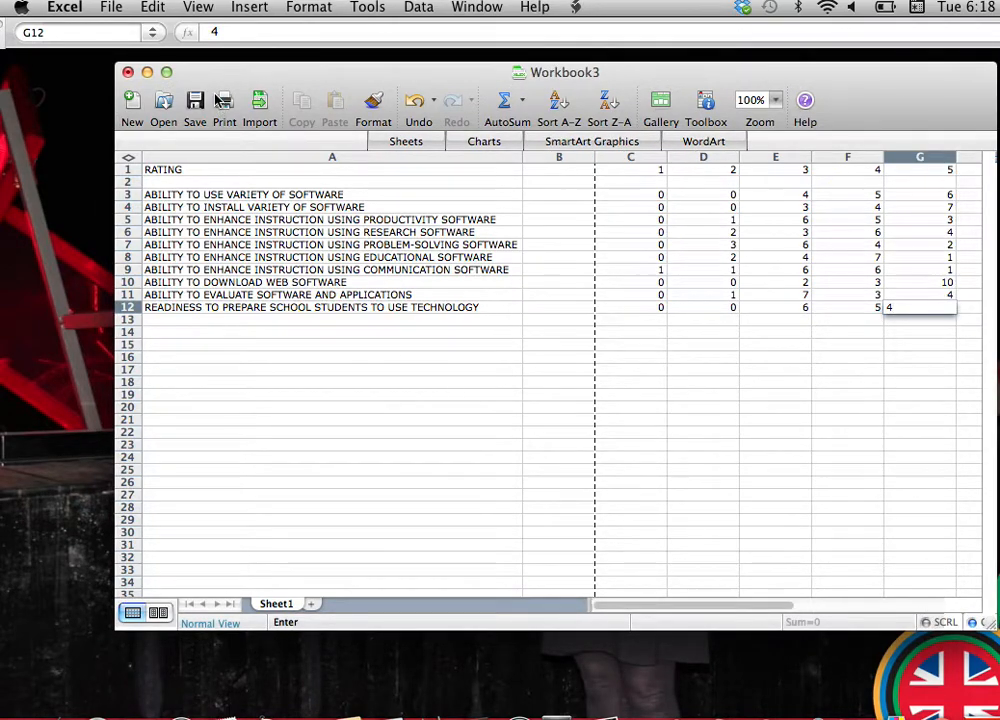
Insert a basic line chart, the first line type, from the survey values in C3 to G12.
left_click(252, 10)
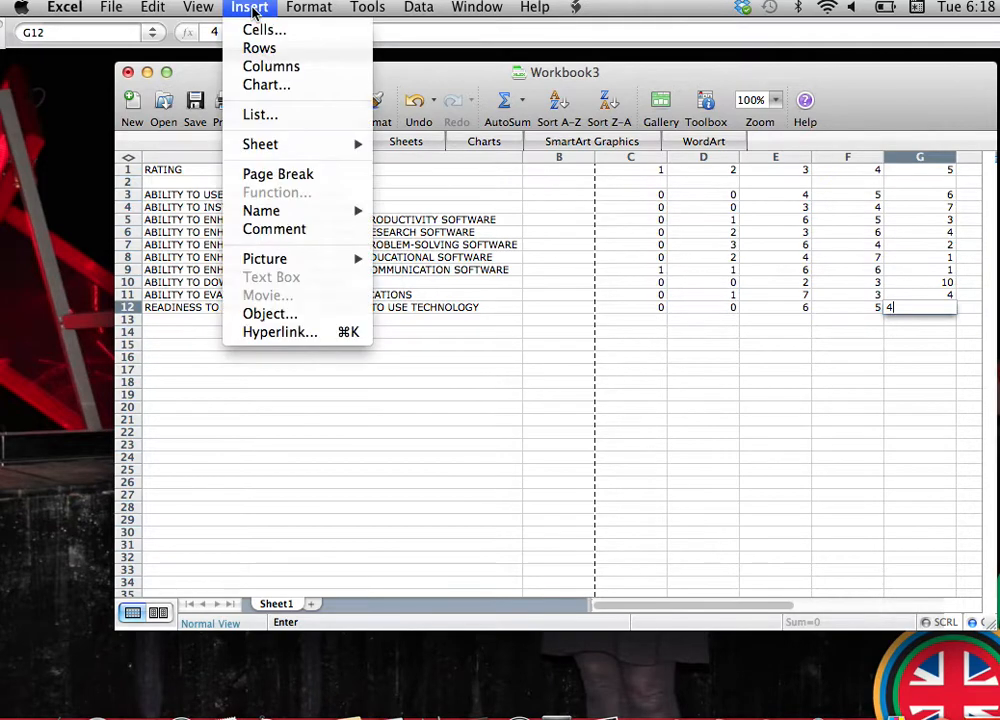
left_click(261, 88)
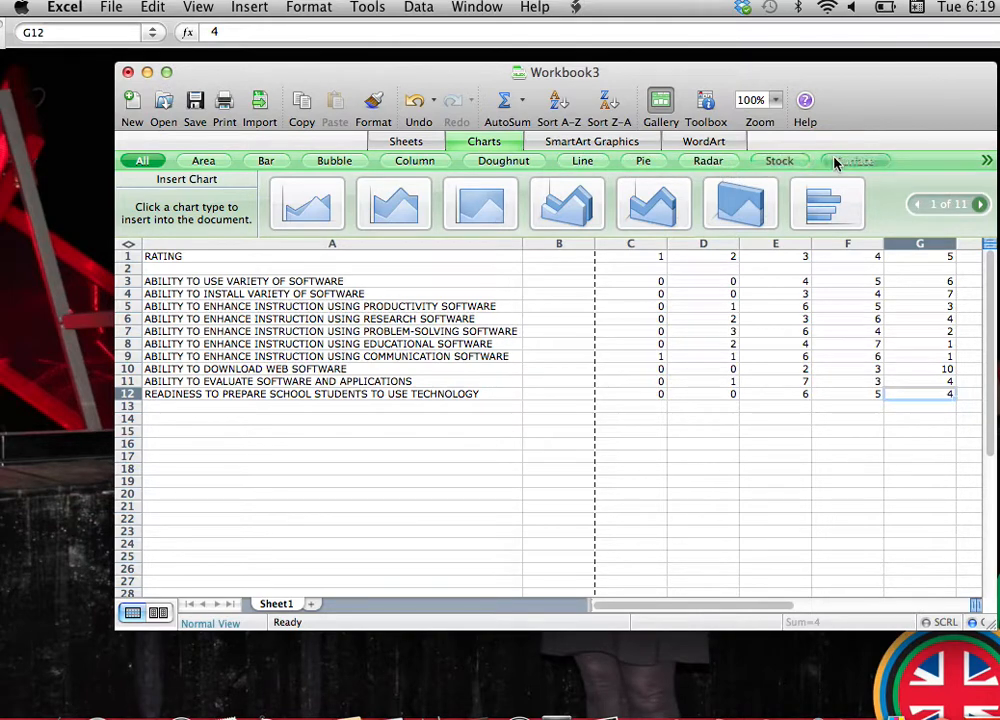
left_click(581, 163)
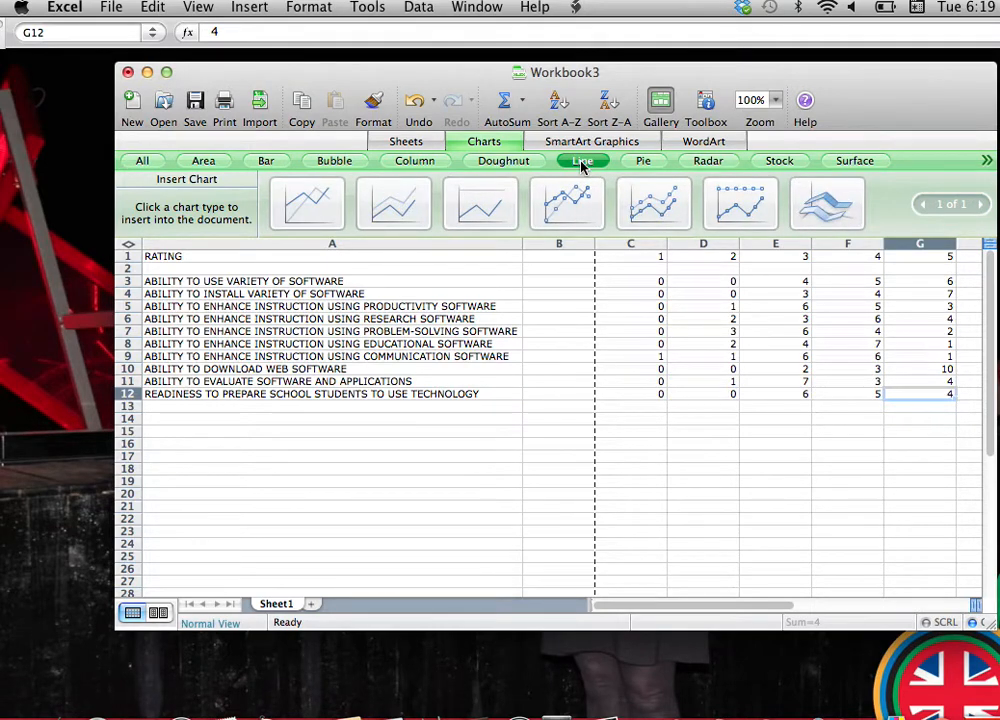
left_click(310, 217)
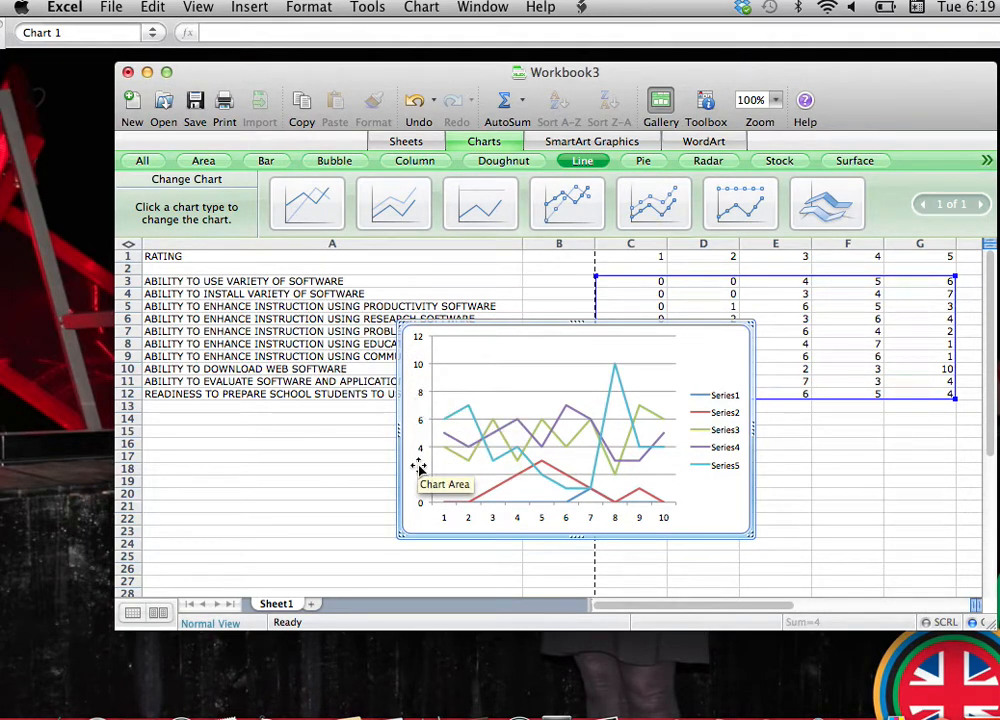
Move the chart clear of the chart formatting options and give it the title "SOFTWARE TEACHER SURVEY".
left_click(704, 110)
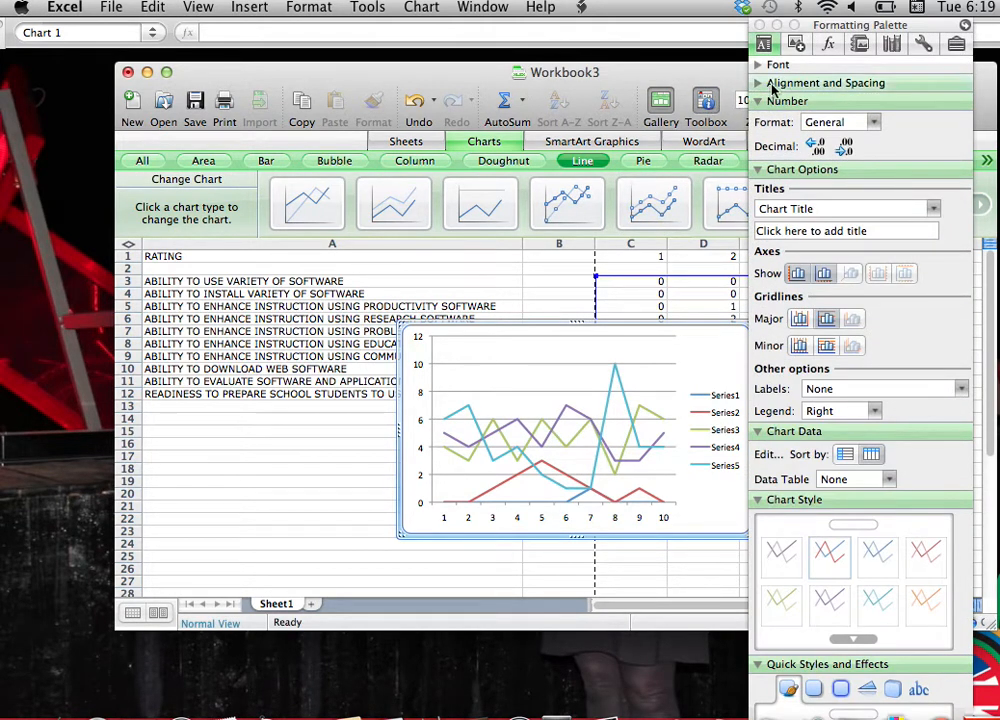
left_click_drag(641, 324, 450, 370)
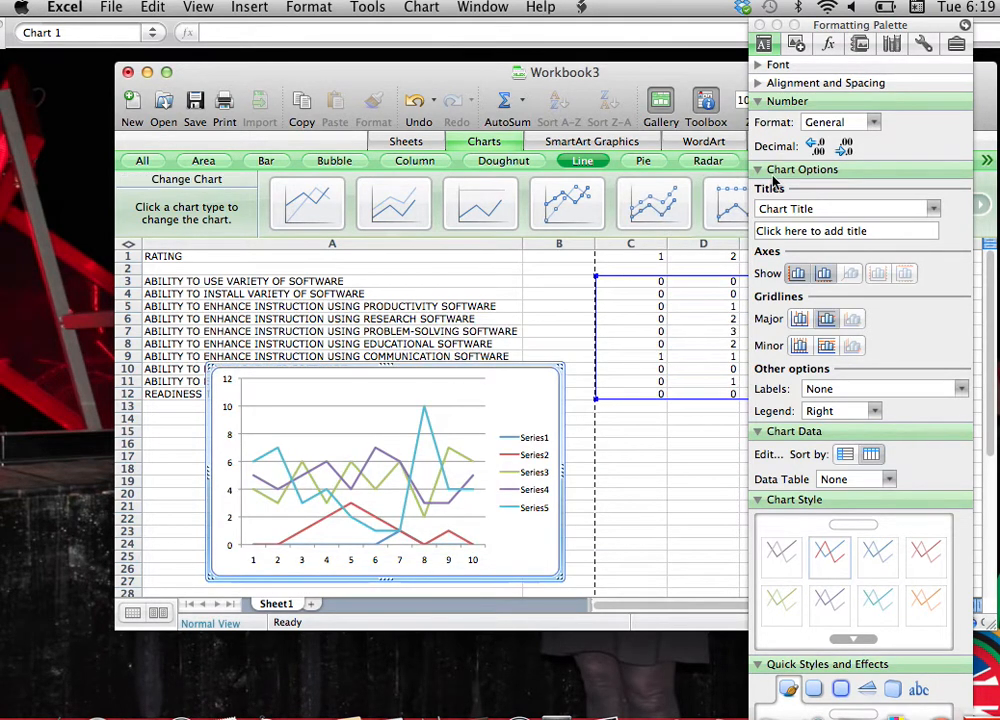
left_click(761, 232)
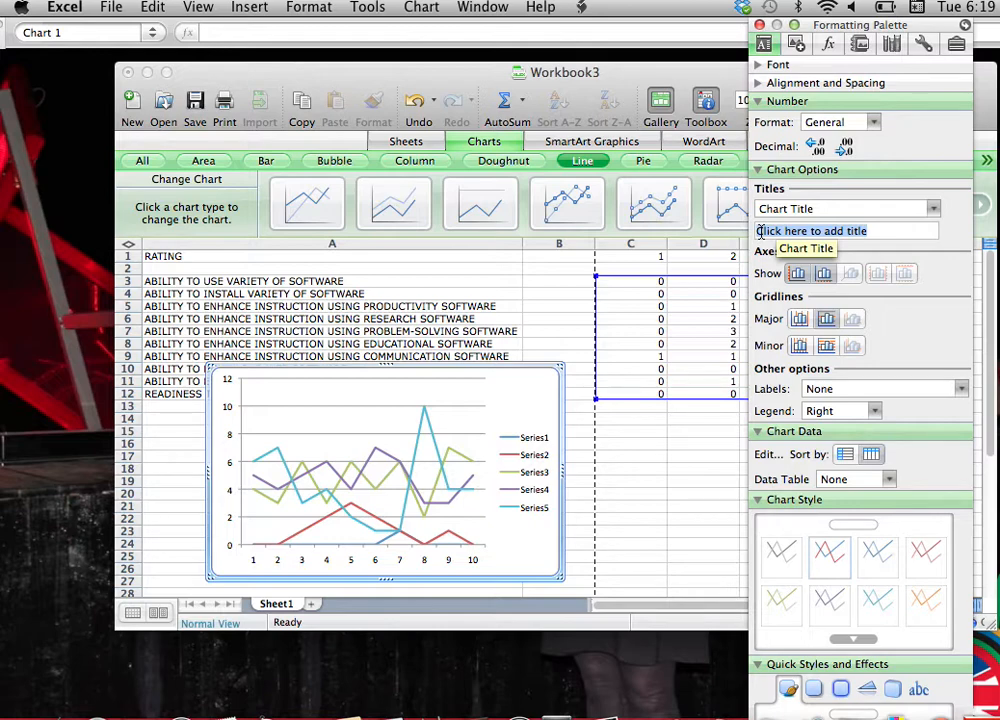
type("SOFTWARE")
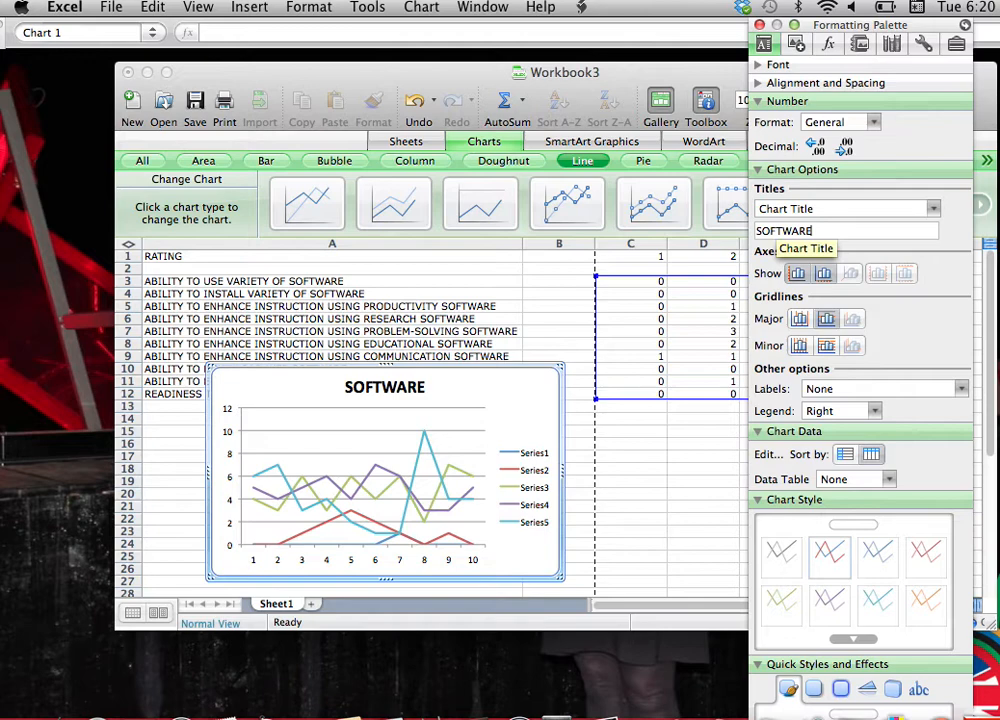
type(" TEACHER")
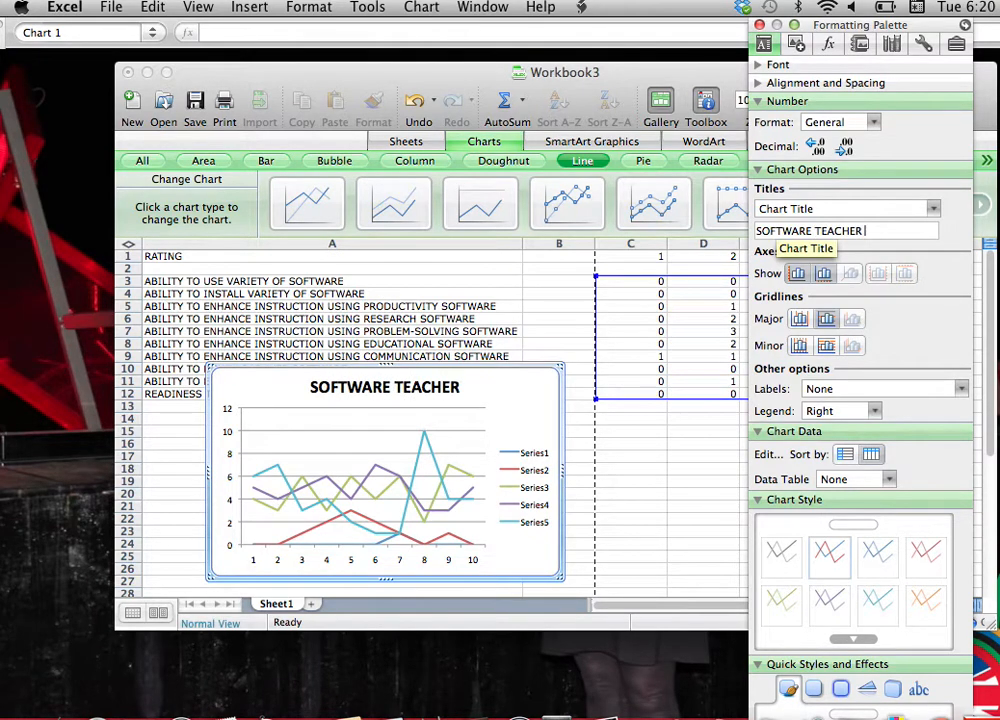
type(" SURVEY")
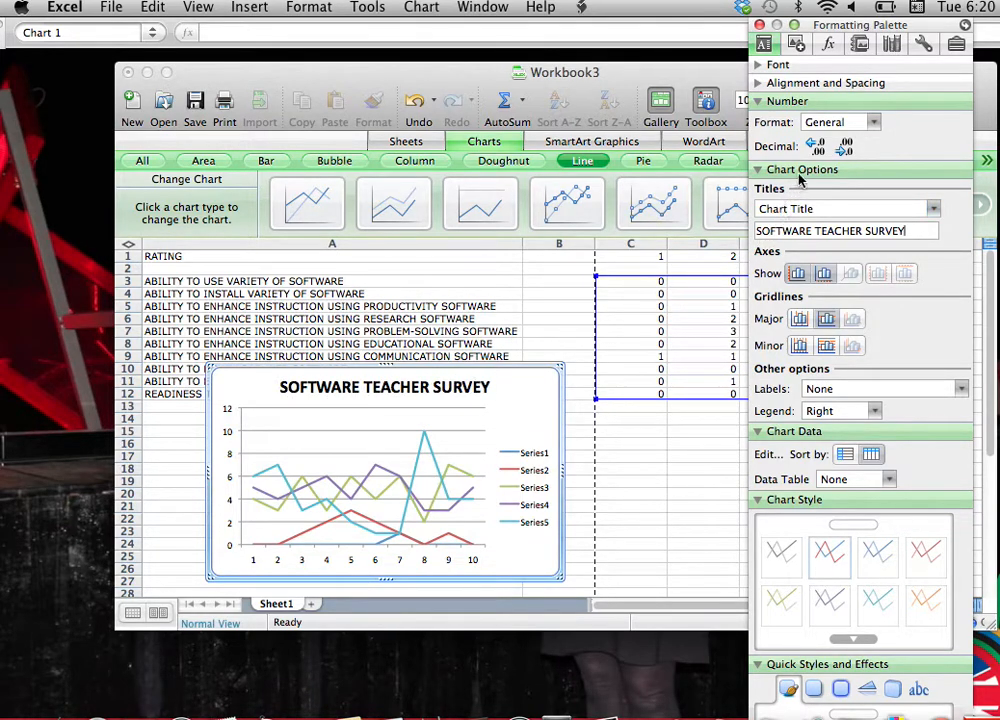
Add the title "SOFTWARE SKILL QUESTIONS" to the chart's horizontal (category) axis.
left_click(933, 208)
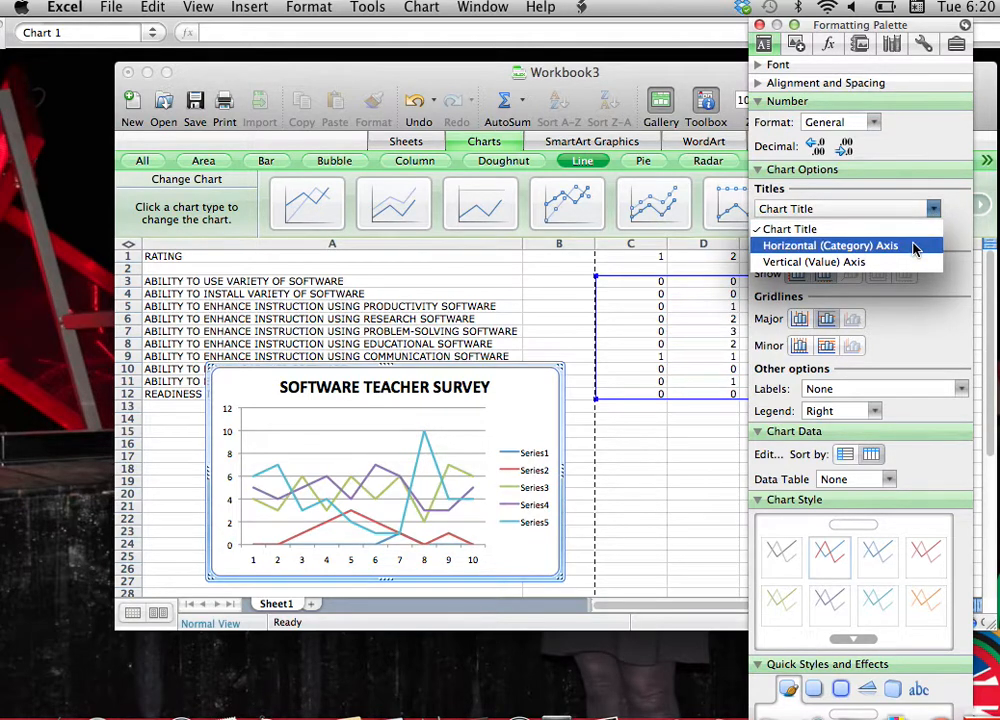
left_click(915, 248)
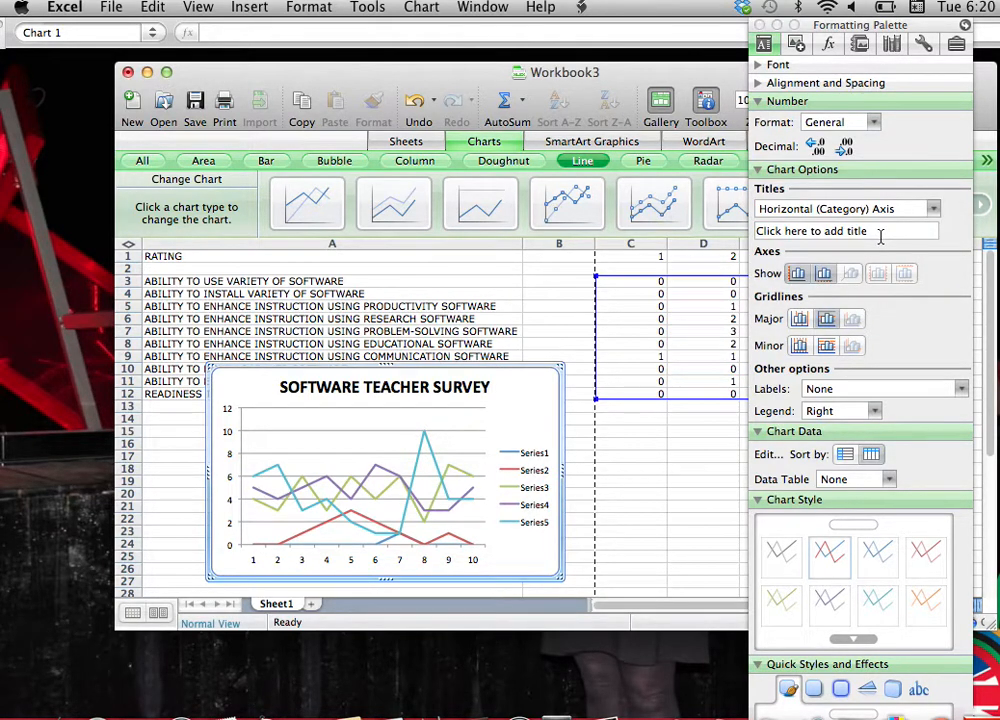
left_click(880, 234)
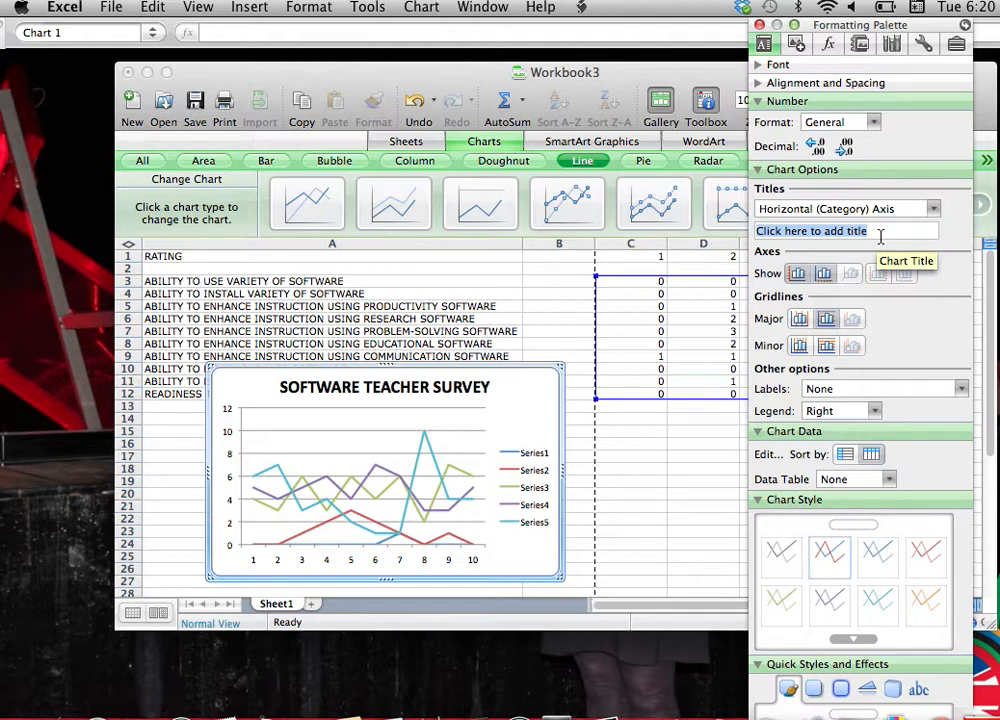
type("SOFTWARE SKILL QUESTIONS")
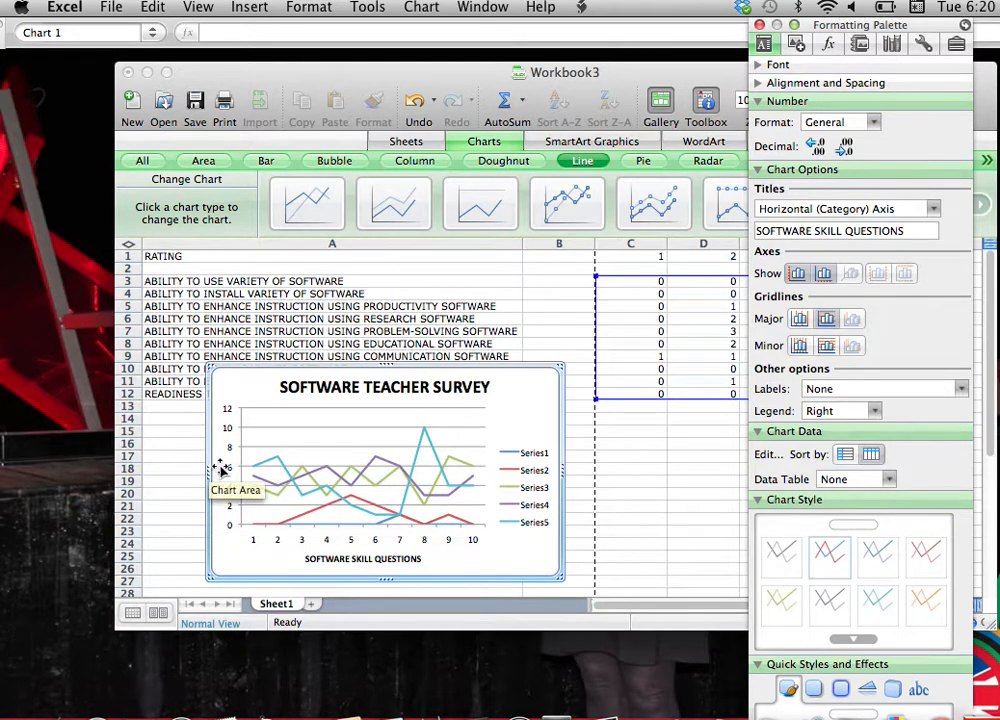
Add the title "# PER LEVEL" to the chart's vertical (value) axis.
left_click(933, 208)
left_click(896, 259)
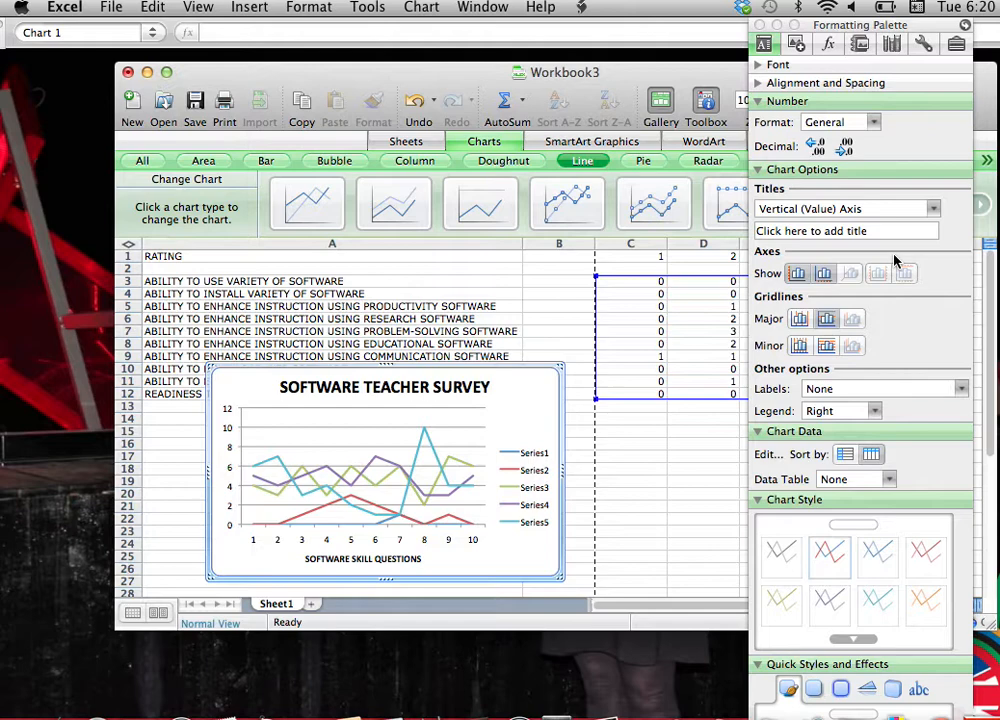
left_click(817, 232)
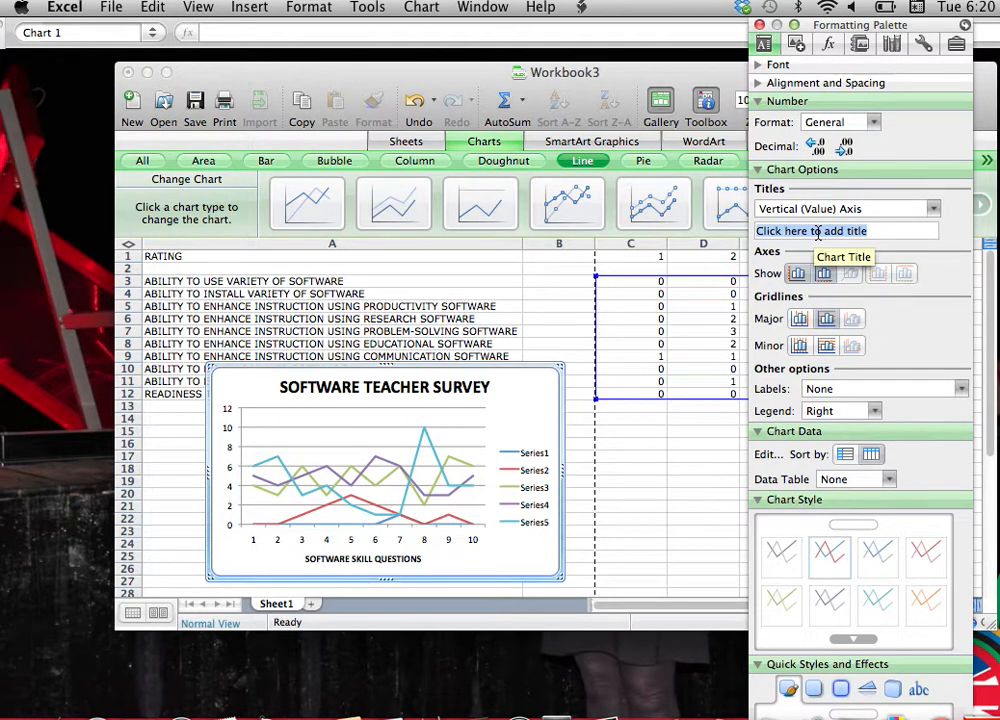
type("# PER LEVEL")
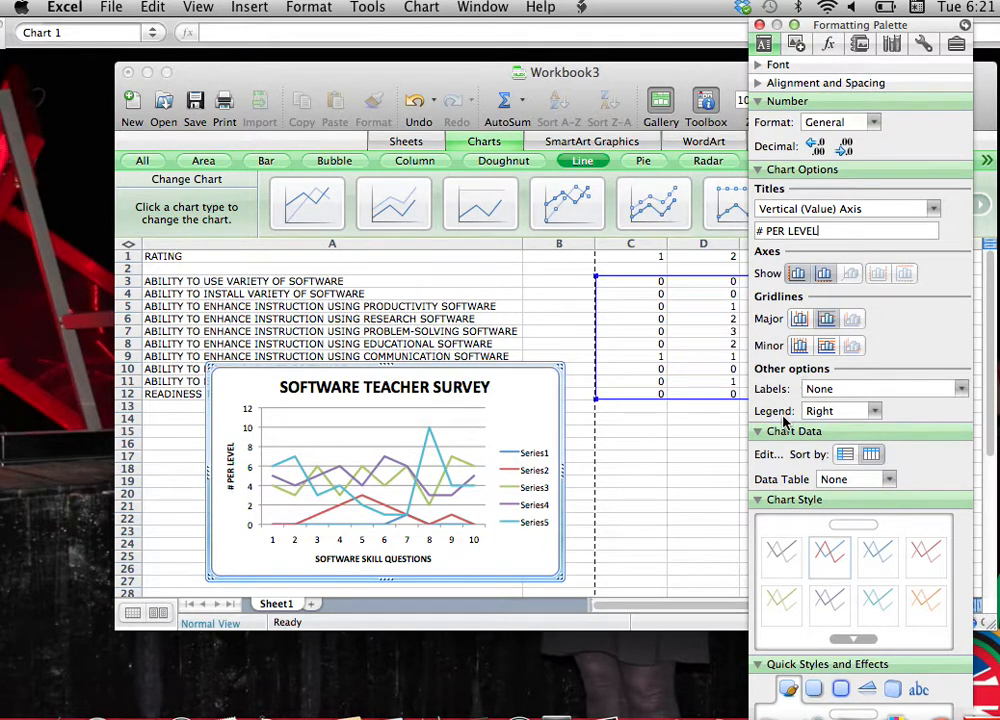
Set the chart's legend position to Top Right and close the formatting options.
left_click(874, 411)
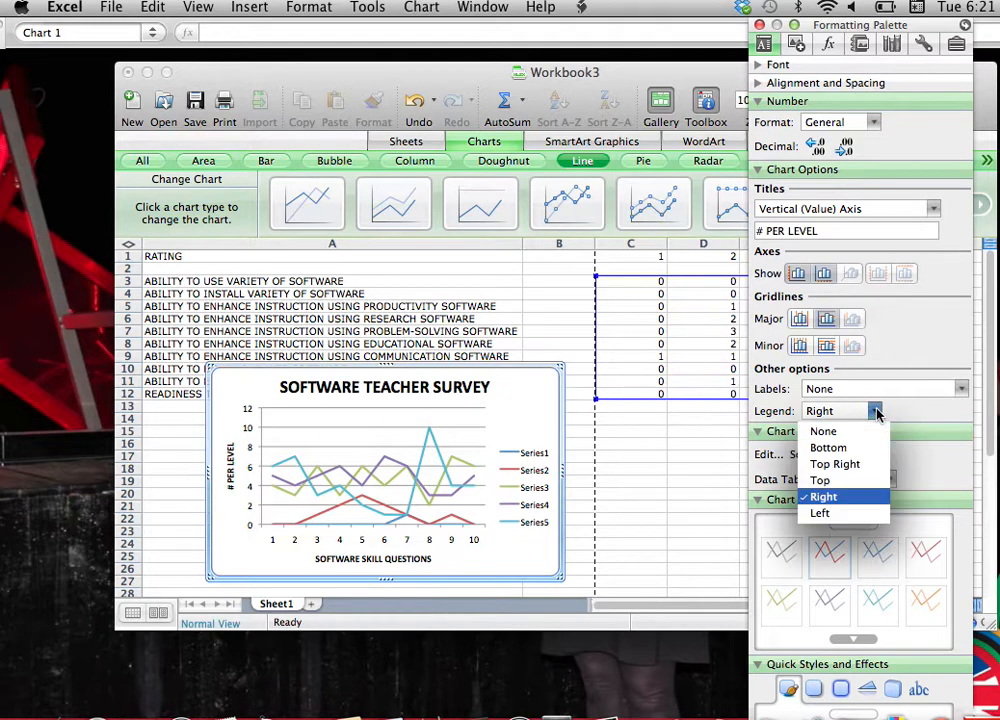
left_click(858, 463)
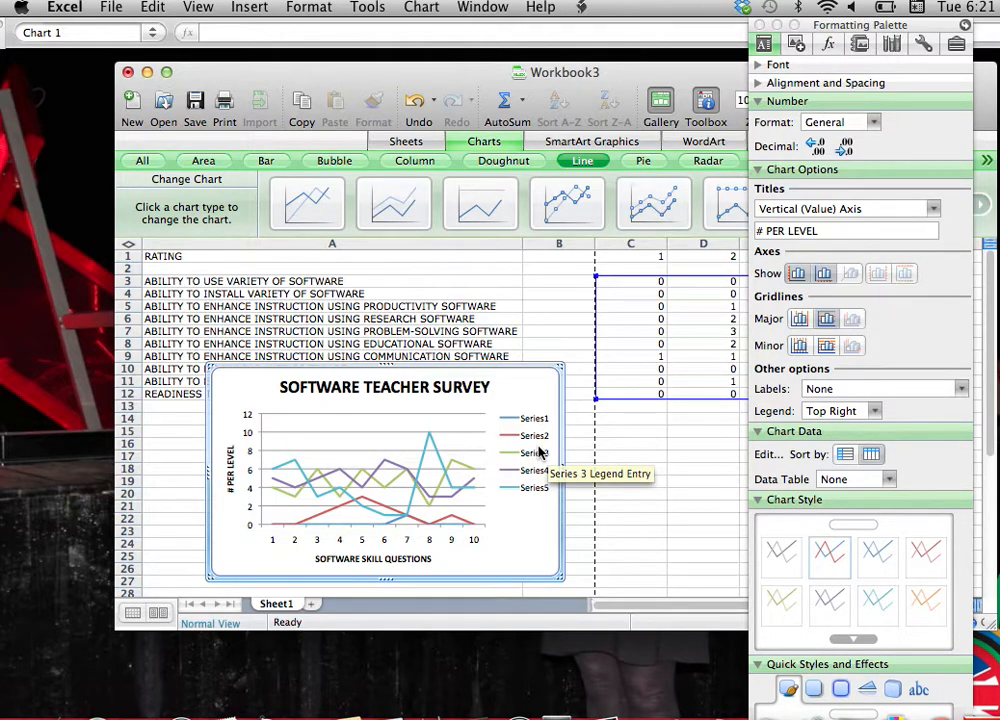
left_click(761, 26)
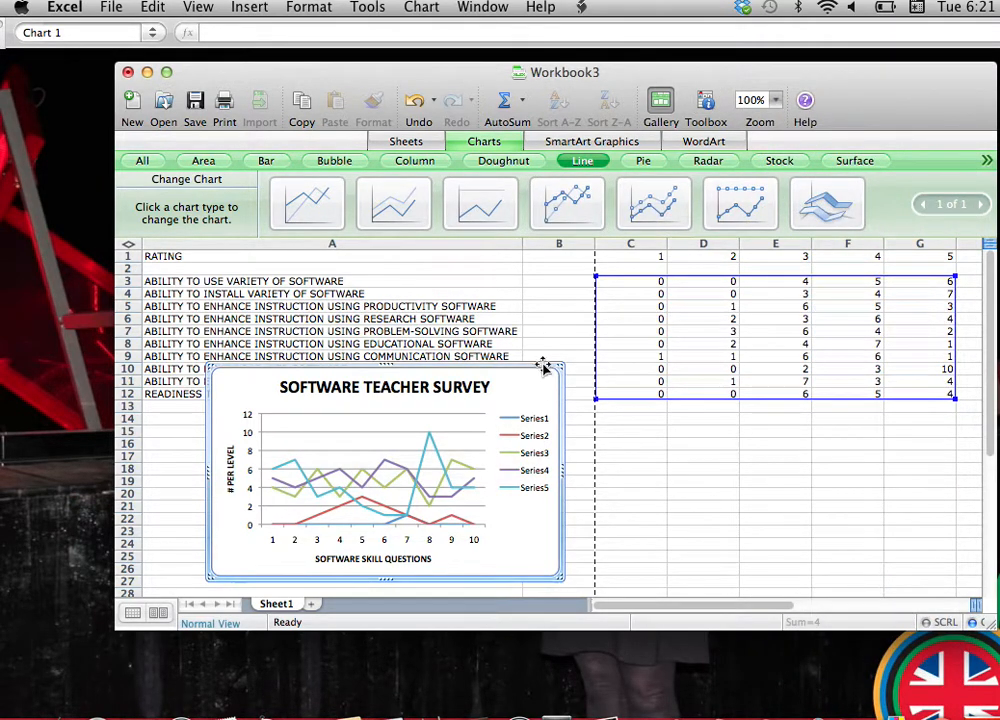
Place the chart below the table, starting at row 14 in column A, and heighten the window to show it completely.
left_click_drag(542, 364, 479, 407)
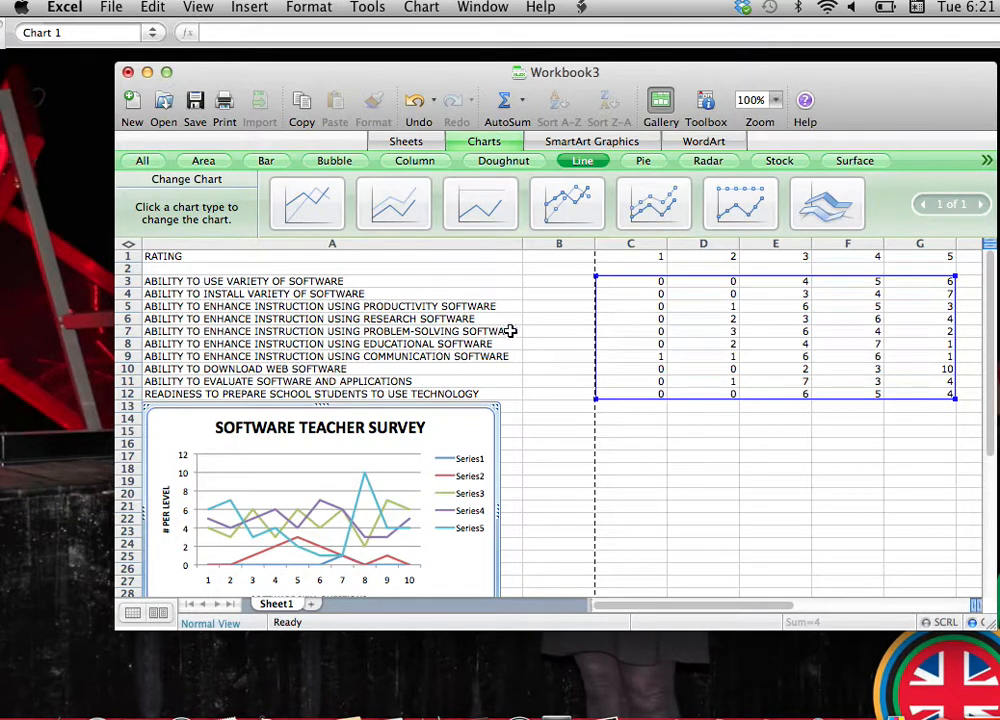
left_click_drag(498, 462, 498, 468)
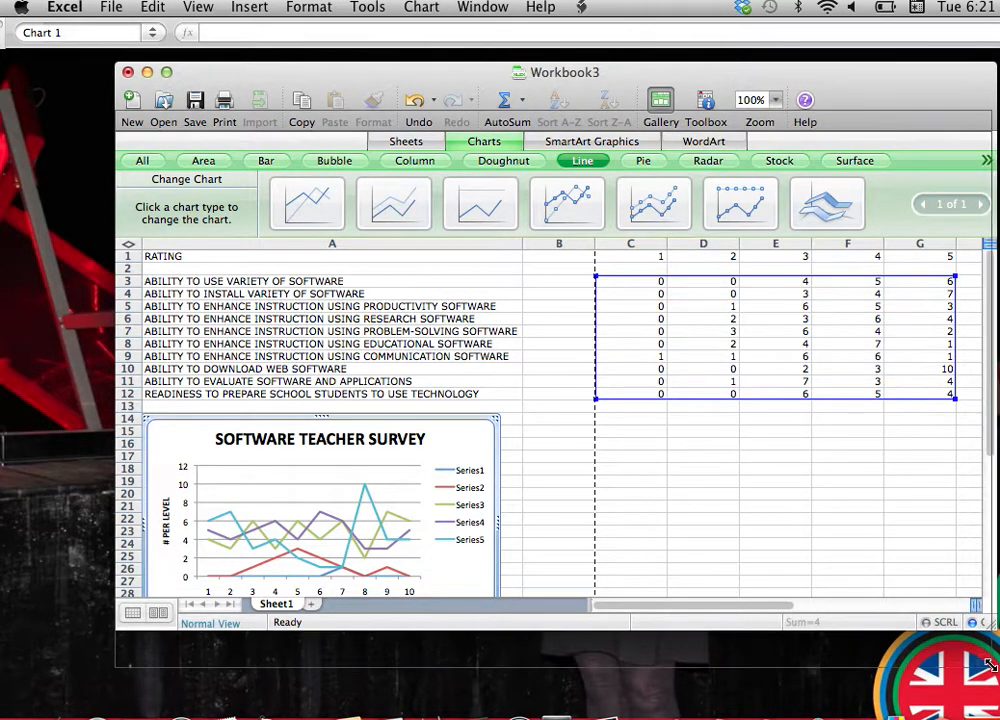
left_click_drag(987, 623, 987, 672)
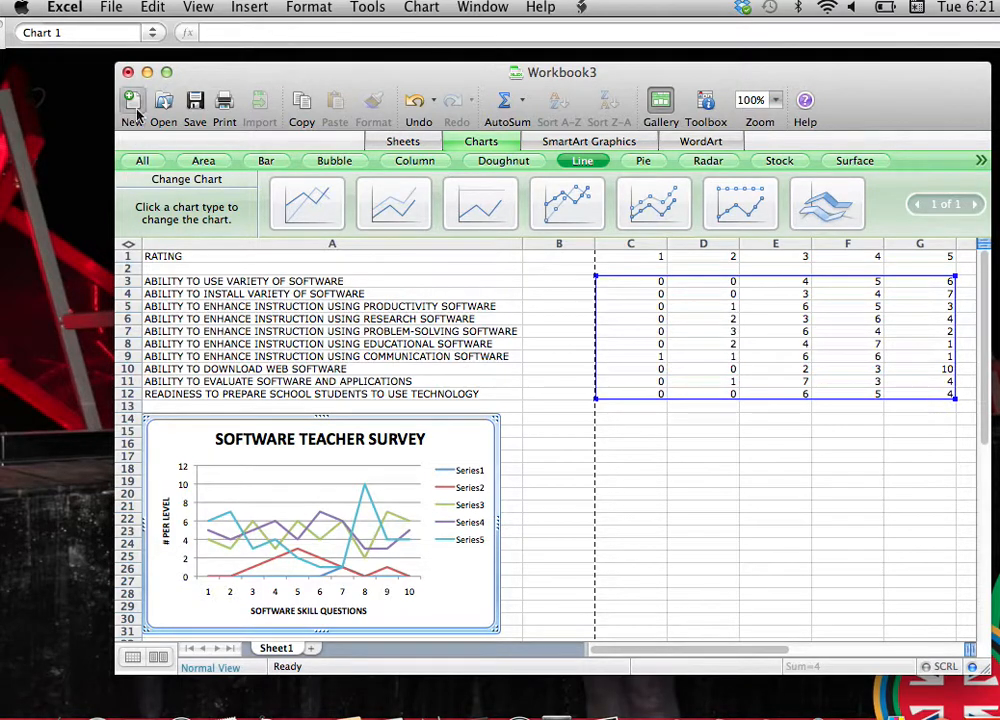
left_click(111, 9)
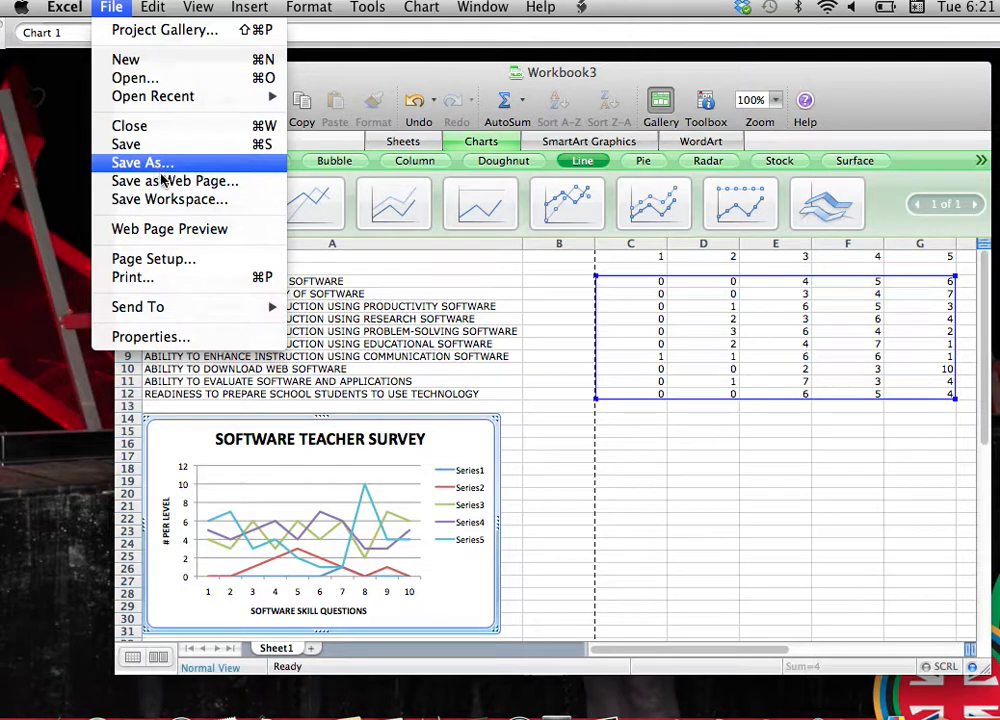
left_click(34, 191)
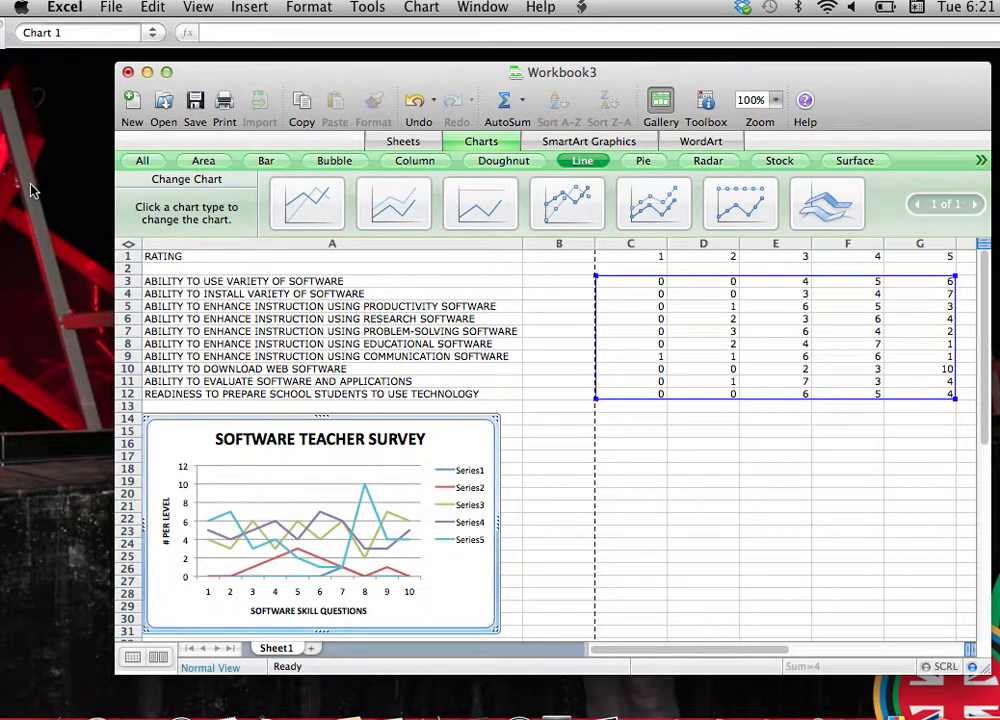